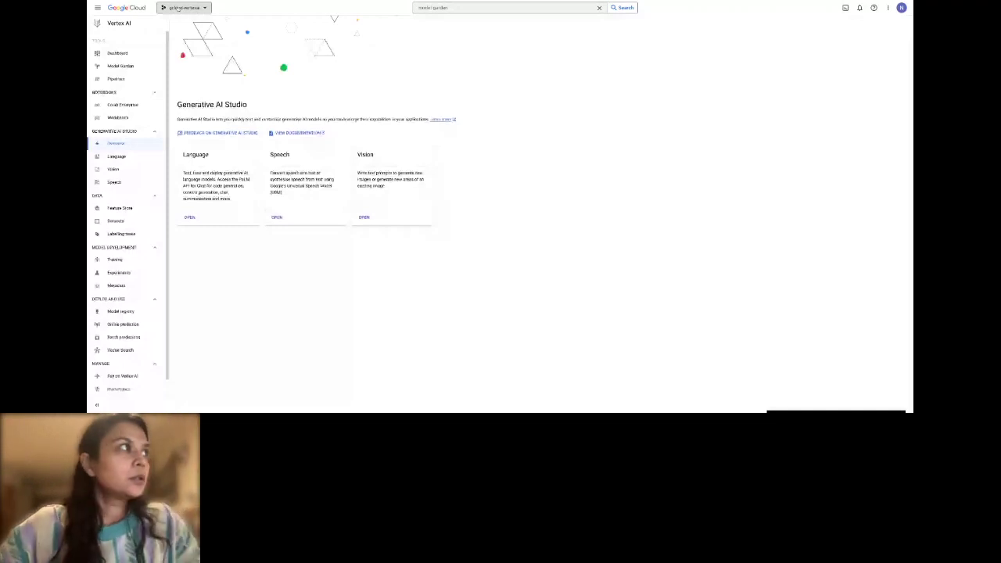
# Open the Model Garden in Vertex AI and browse the foundation models, highlighting the Llama 2 name.
pyautogui.hotkey('ctrl', '0')
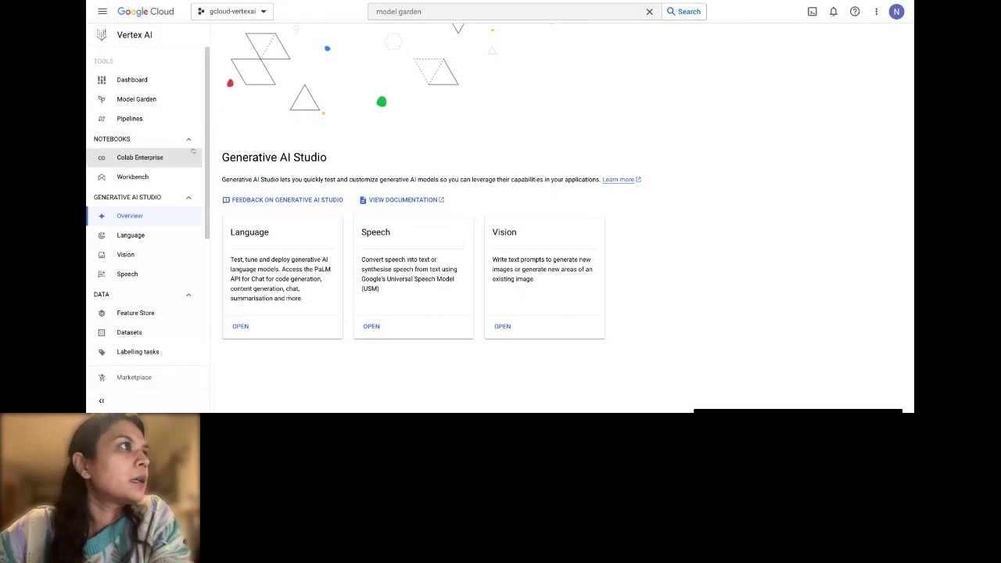
pyautogui.click(153, 102)
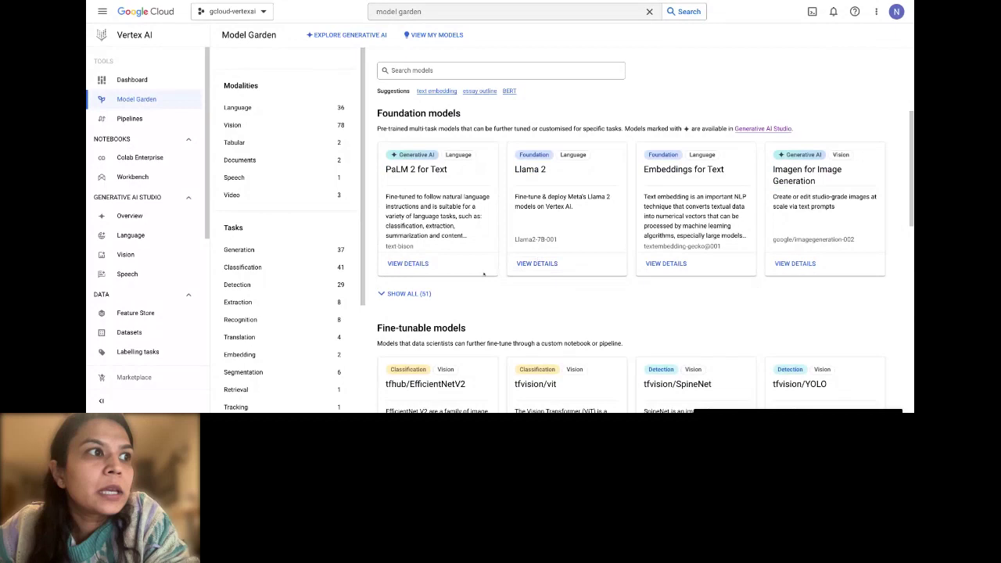
pyautogui.scroll(-1, 484, 273)
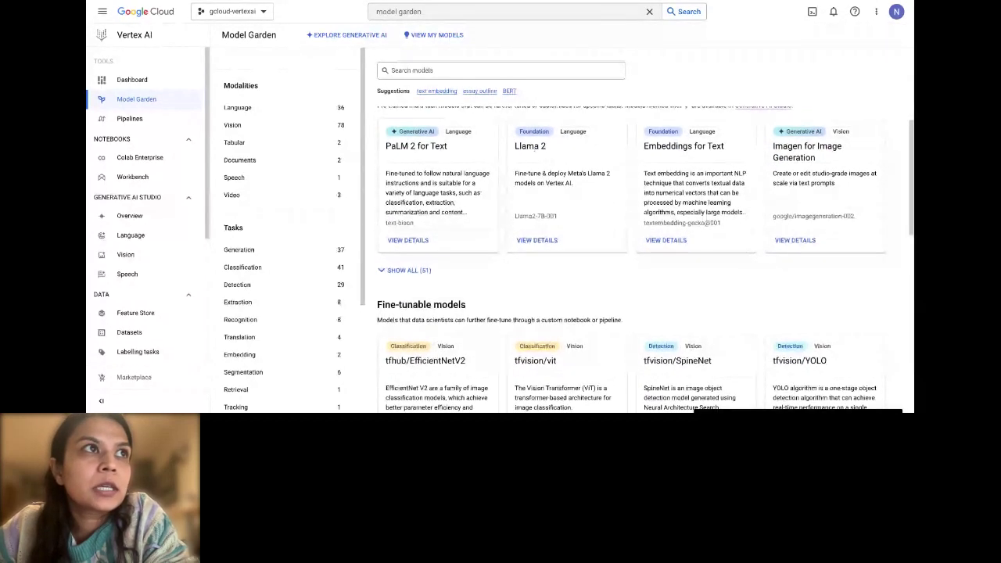
pyautogui.moveTo(514, 146); pyautogui.dragTo(548, 147)
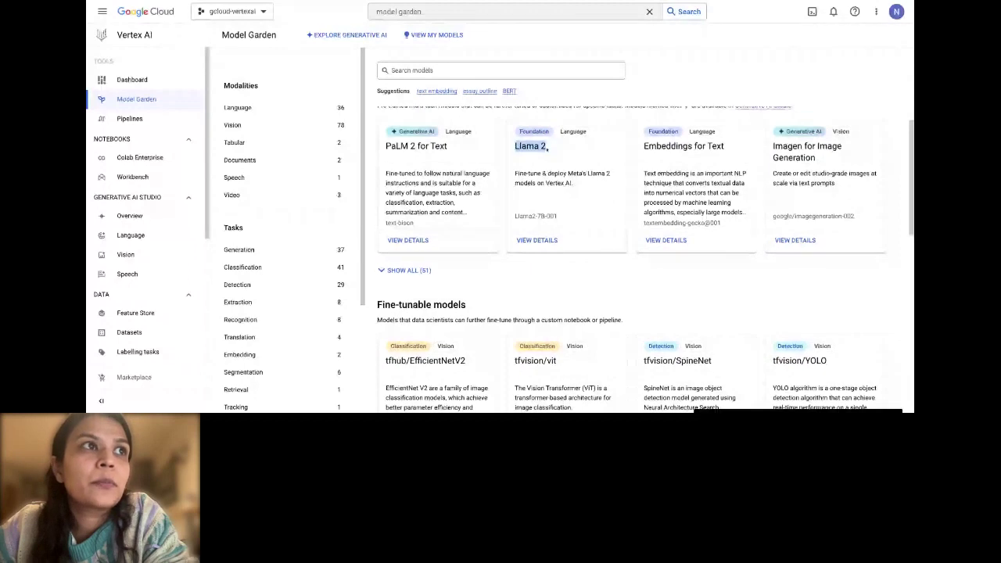
pyautogui.scroll(1, 555, 176)
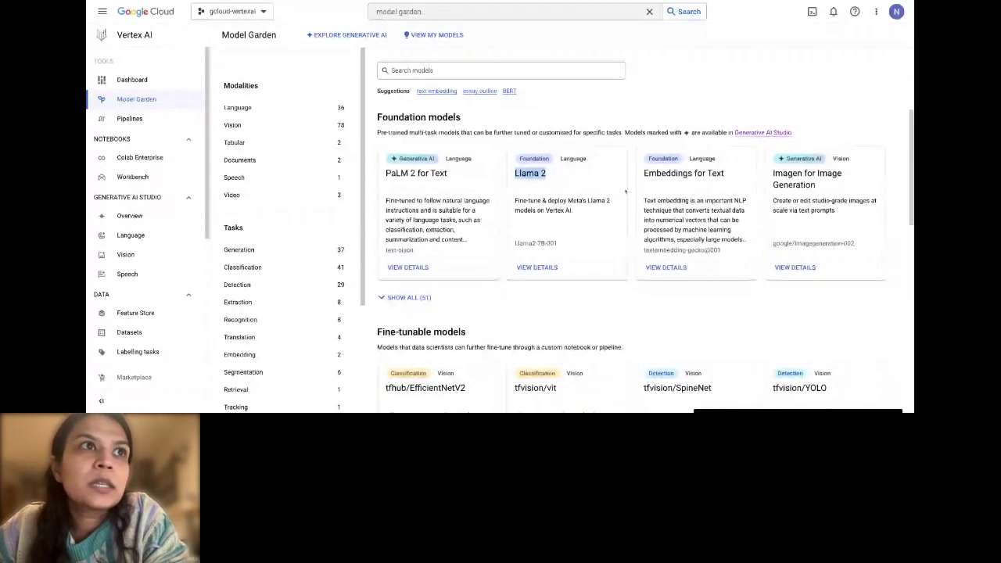
pyautogui.scroll(-1, 632, 215)
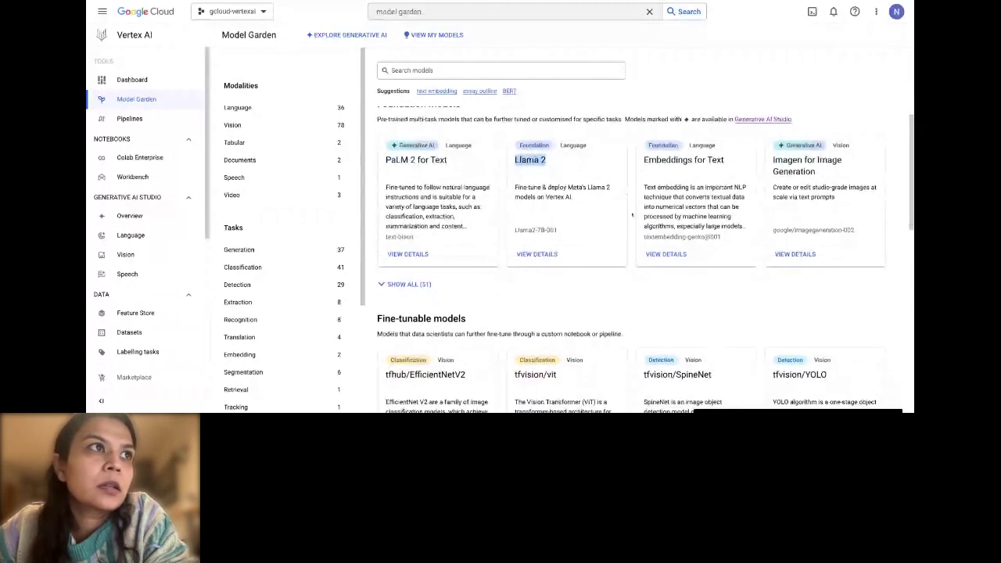
# Open the Llama 2 model card from the foundation models and skim its overview.
pyautogui.click(607, 223)
pyautogui.scroll(-2, 563, 243)
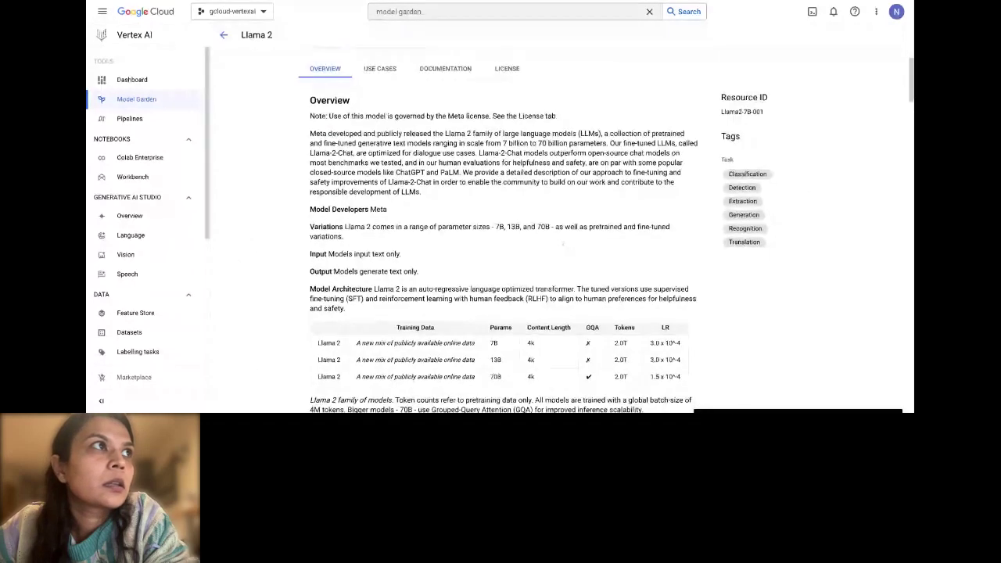
pyautogui.scroll(2, 563, 243)
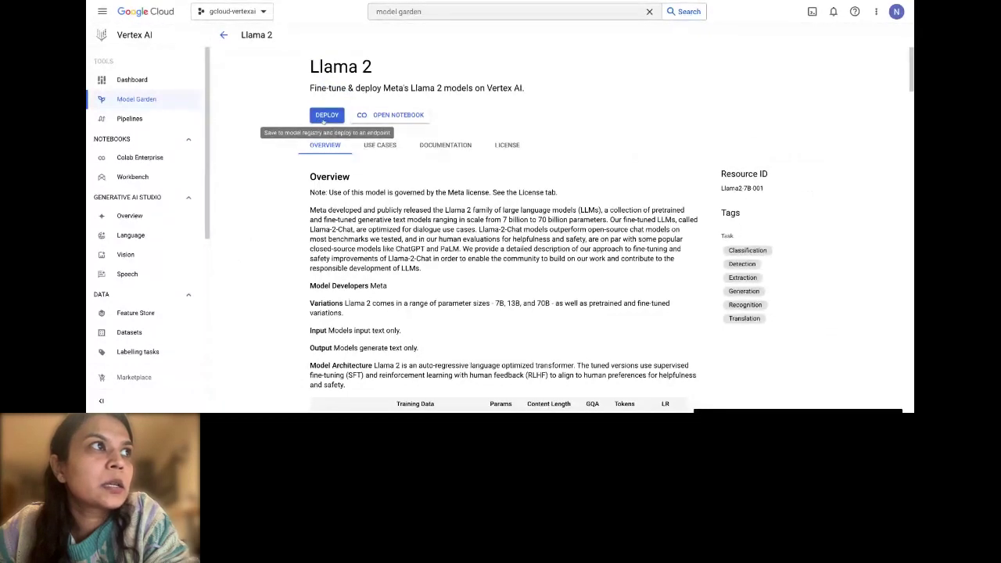
# View the Save model form for deploying Llama 2, including its model name field, and dismiss it without saving.
pyautogui.click(329, 115)
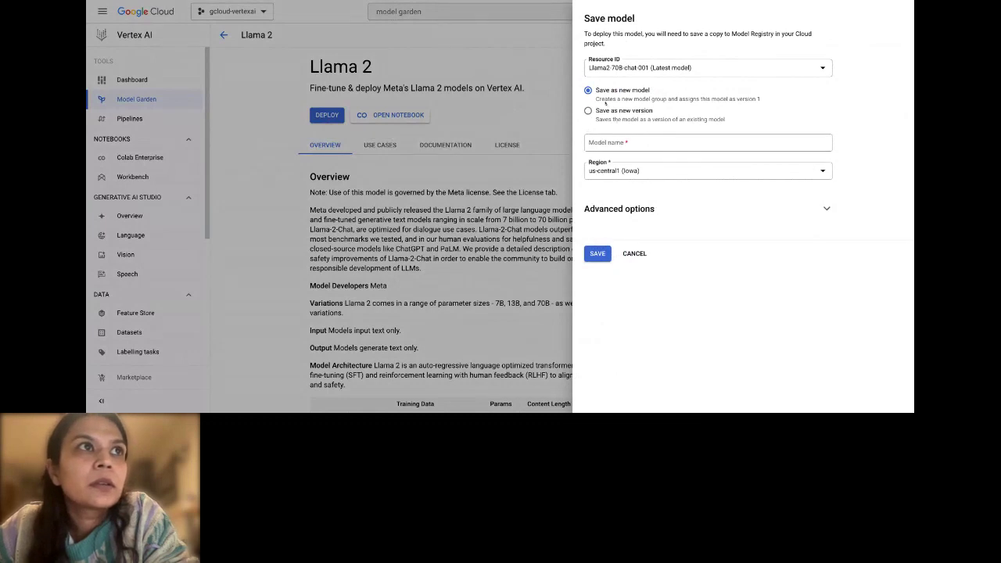
pyautogui.click(601, 147)
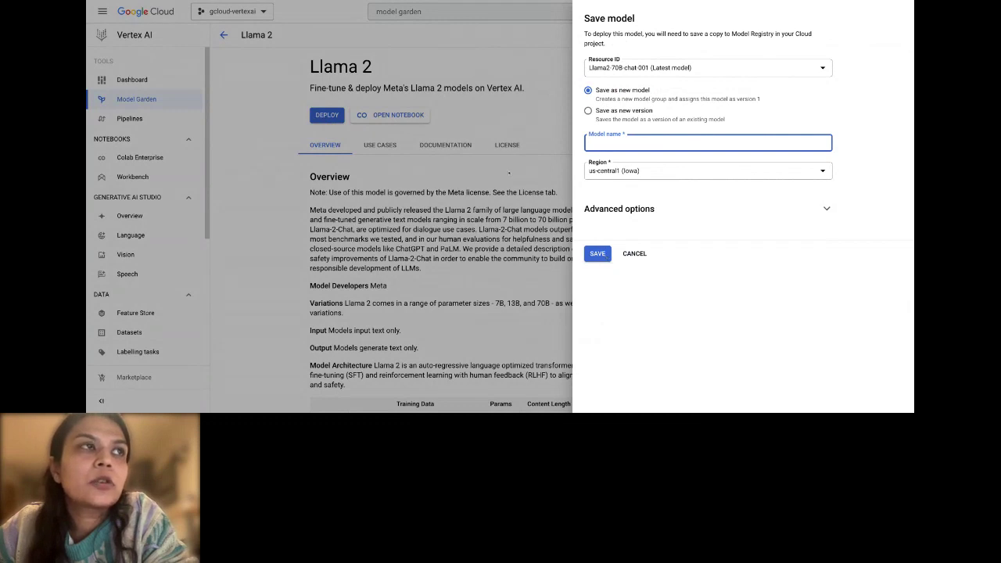
pyautogui.click(537, 127)
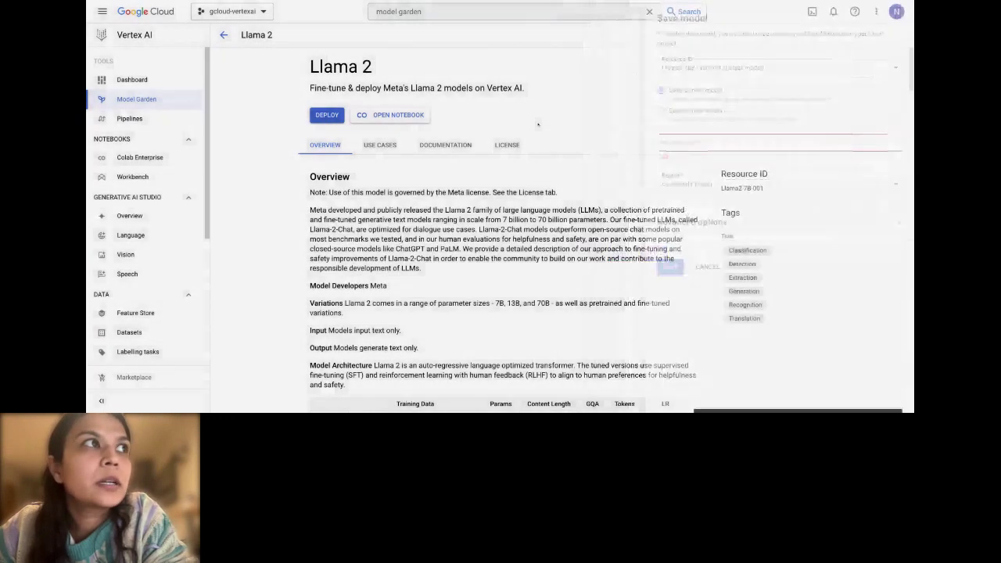
# Skim the Llama 2 card down to its documentation section and return to the Model Garden list.
pyautogui.scroll(-1, 422, 210)
pyautogui.scroll(1, 421, 210)
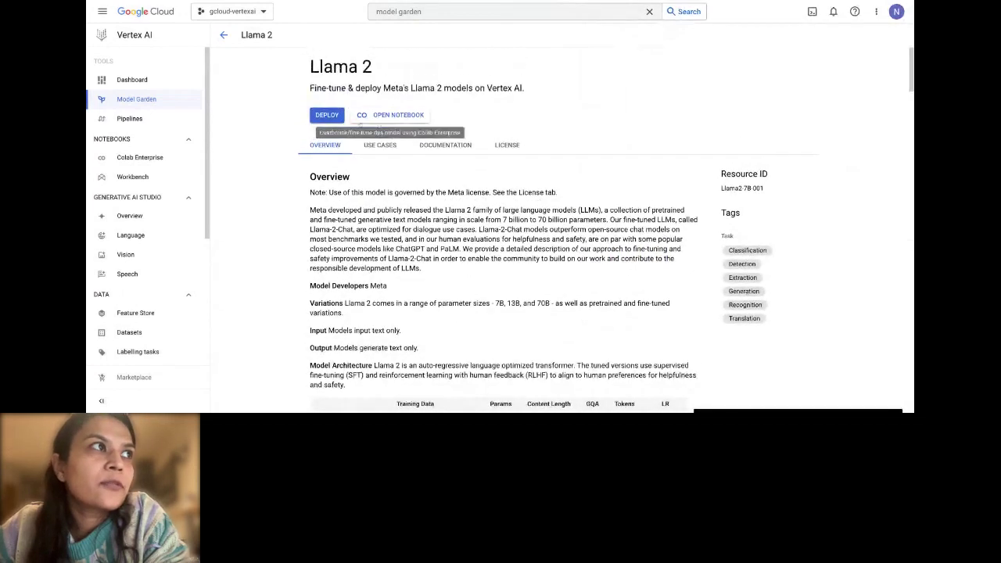
pyautogui.scroll(-1, 352, 175)
pyautogui.scroll(-4, 352, 175)
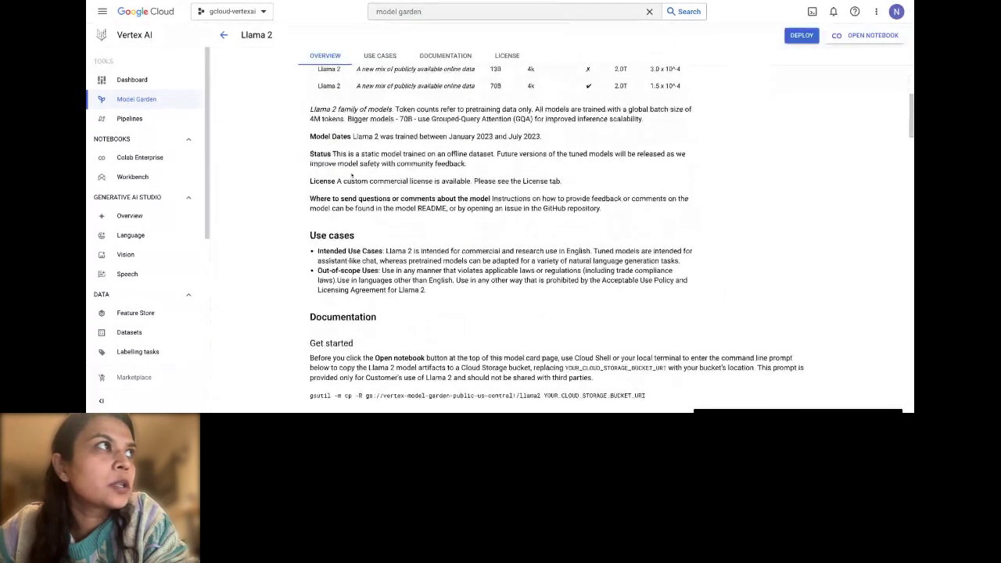
pyautogui.scroll(5, 352, 175)
pyautogui.click(223, 36)
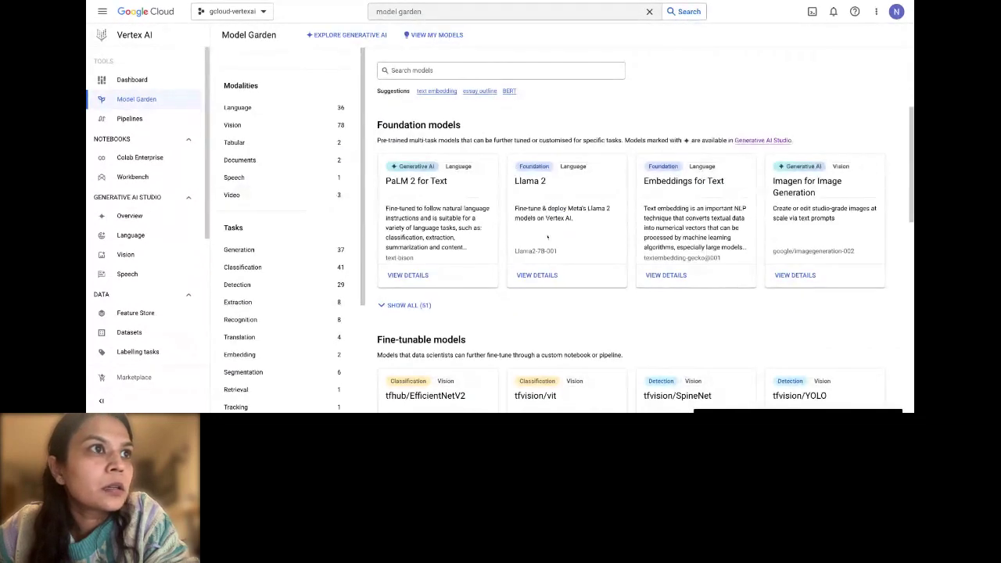
# Reopen the Llama 2 model card and examine the parameter sizes and content lengths in the model architecture table.
pyautogui.click(537, 275)
pyautogui.scroll(-3, 448, 297)
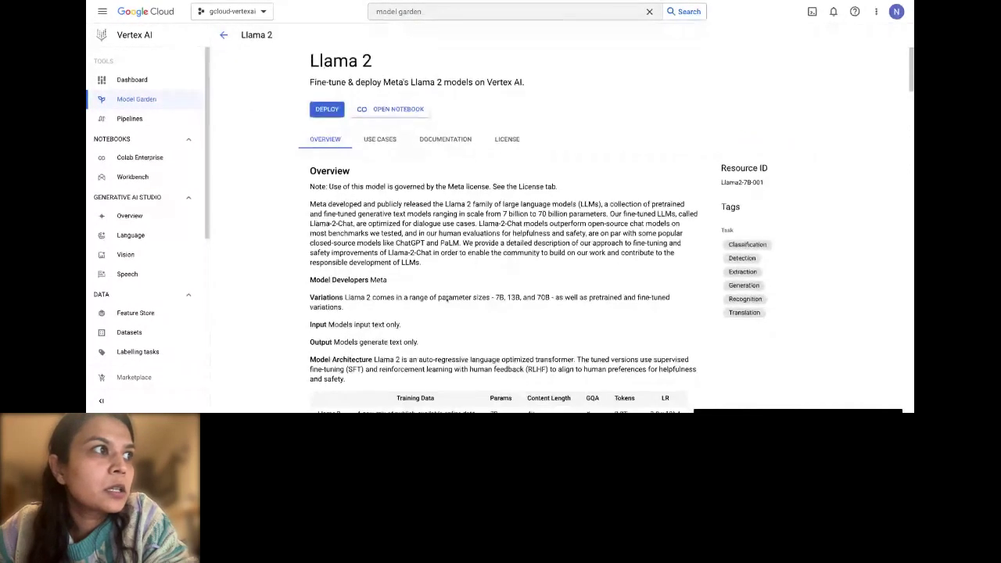
pyautogui.scroll(-1, 393, 189)
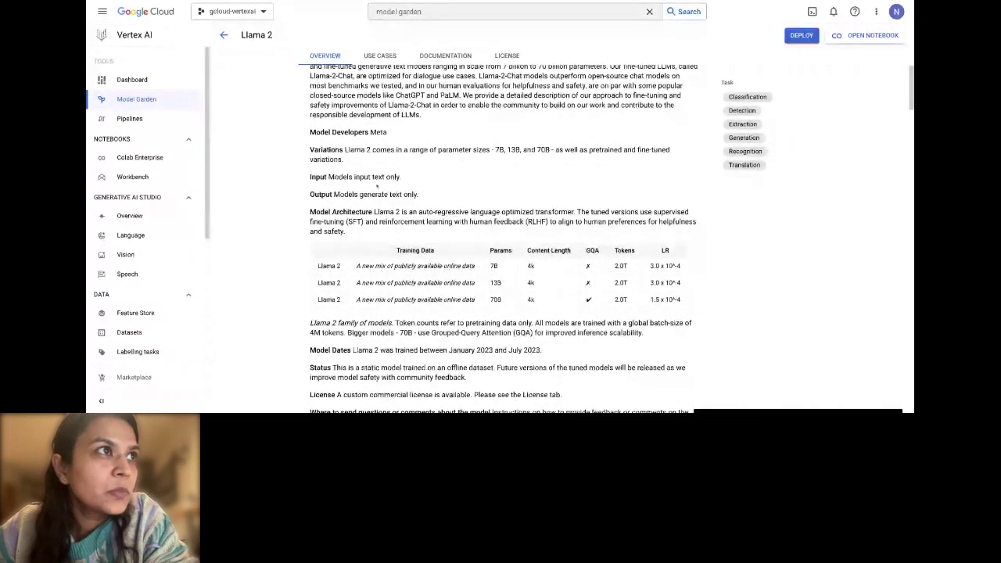
pyautogui.scroll(-1, 481, 259)
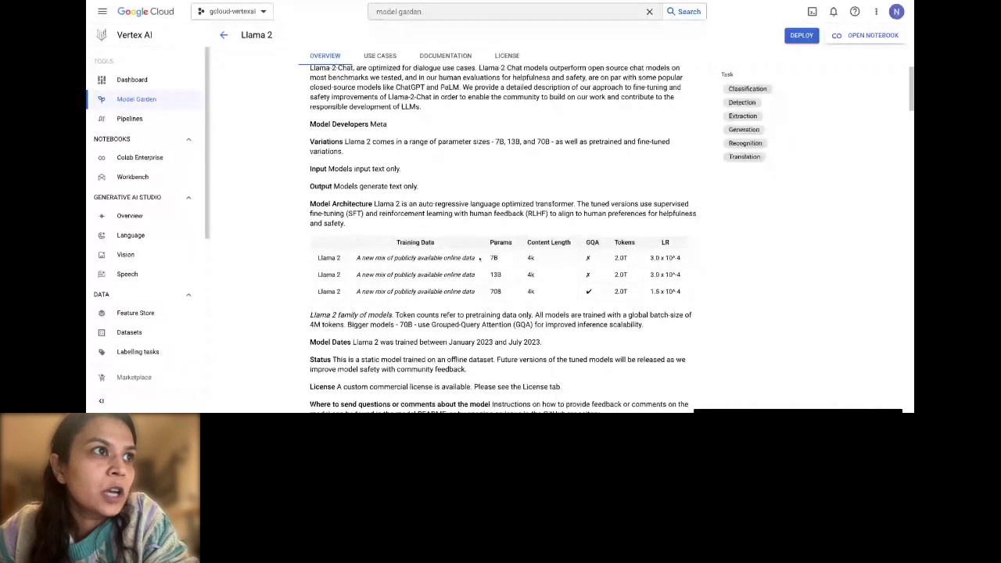
pyautogui.moveTo(480, 259); pyautogui.dragTo(513, 300)
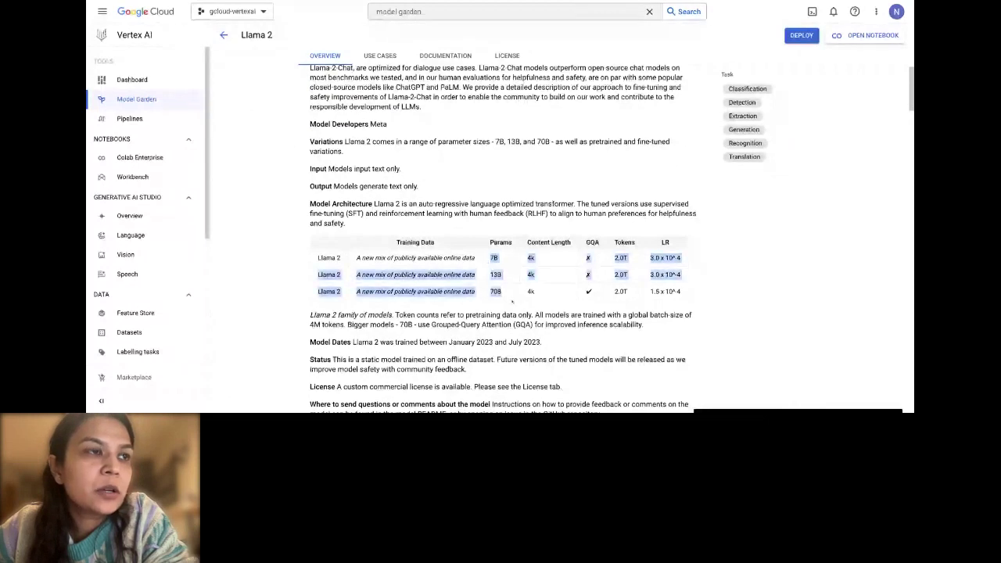
pyautogui.scroll(-1, 517, 298)
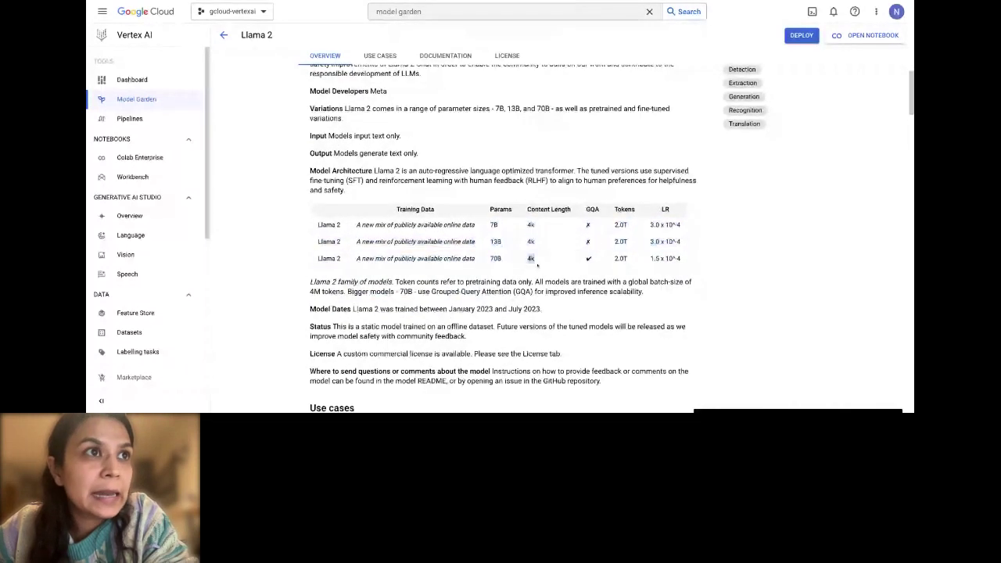
pyautogui.scroll(-2, 604, 232)
pyautogui.scroll(-1, 603, 232)
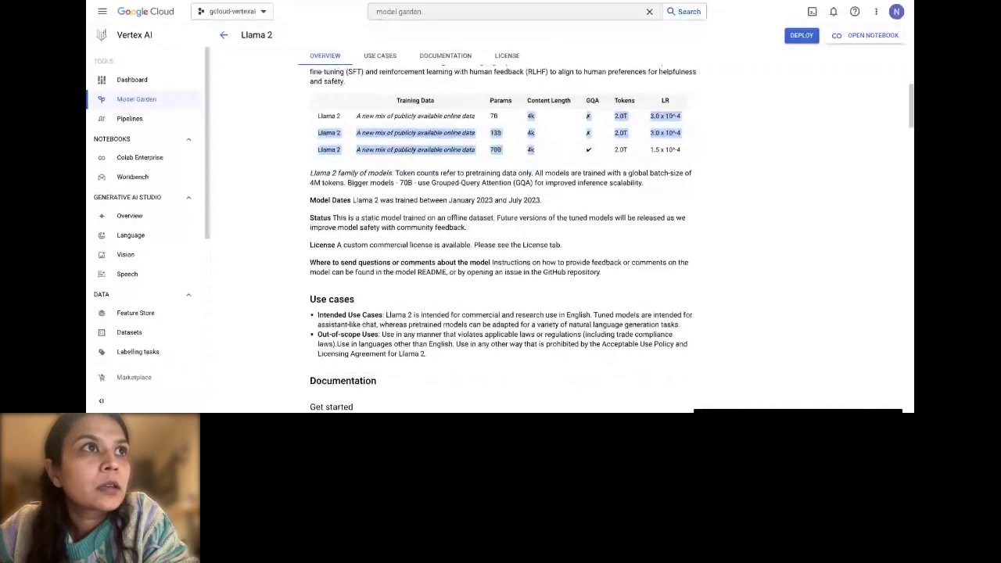
# Review Llama 2's intended and out-of-scope use cases, highlighting their text, and read through the documentation section.
pyautogui.scroll(-3, 438, 273)
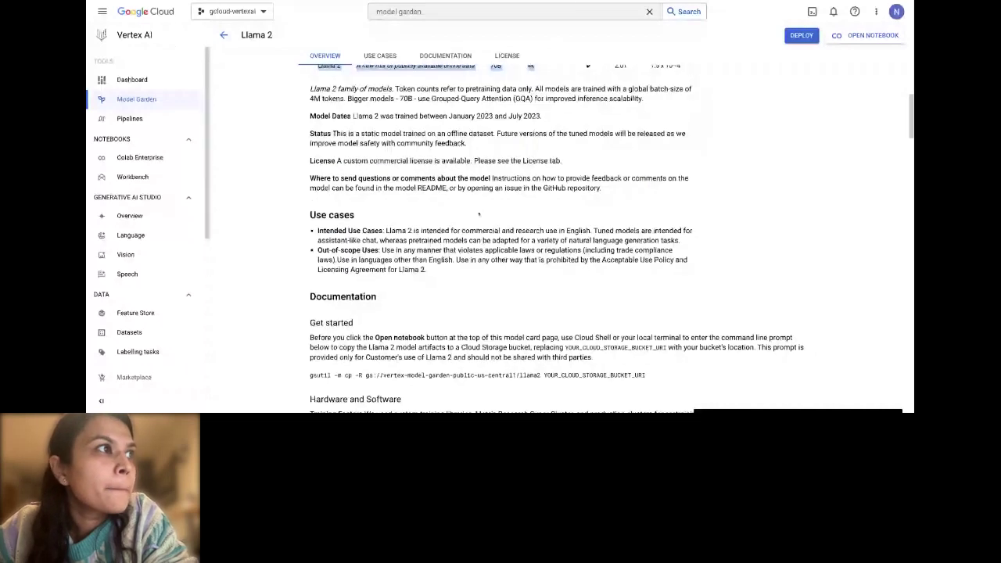
pyautogui.scroll(-1, 438, 273)
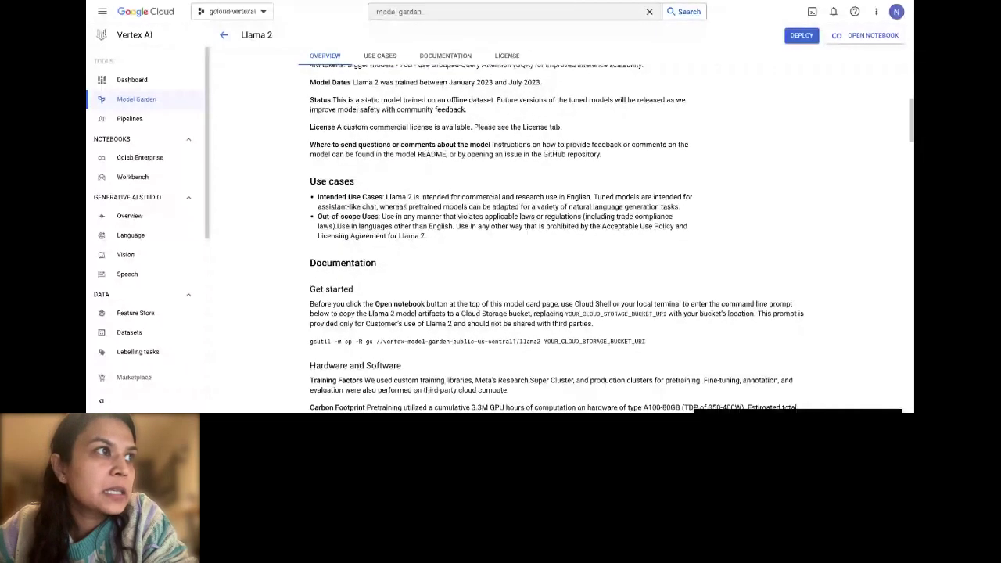
pyautogui.moveTo(386, 197); pyautogui.dragTo(426, 236)
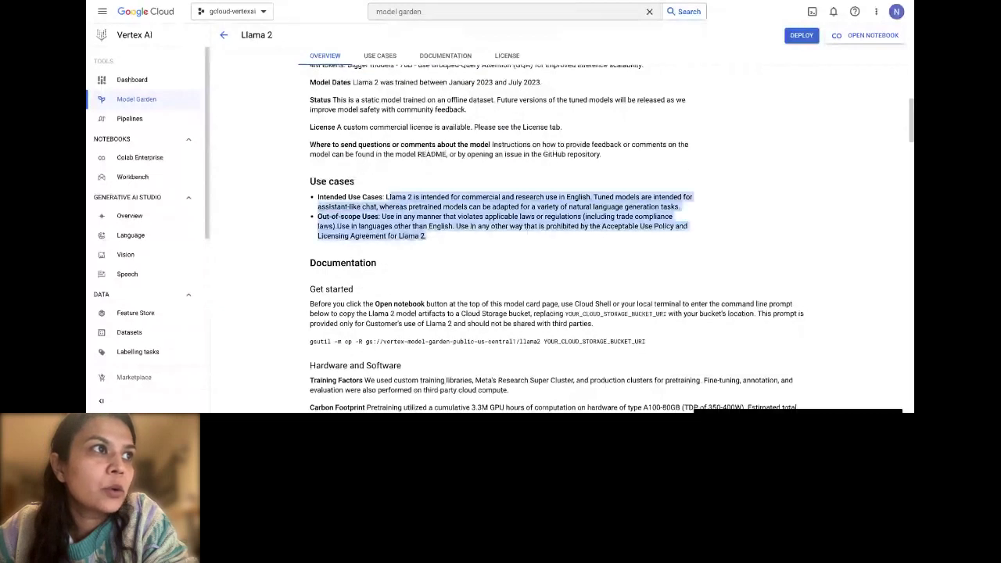
pyautogui.scroll(-1, 427, 252)
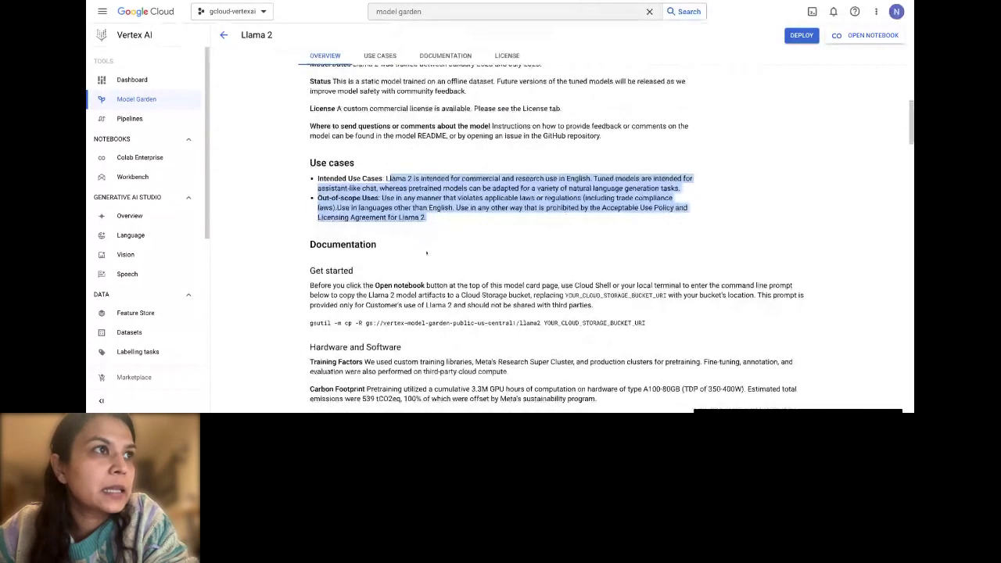
pyautogui.scroll(-3, 427, 252)
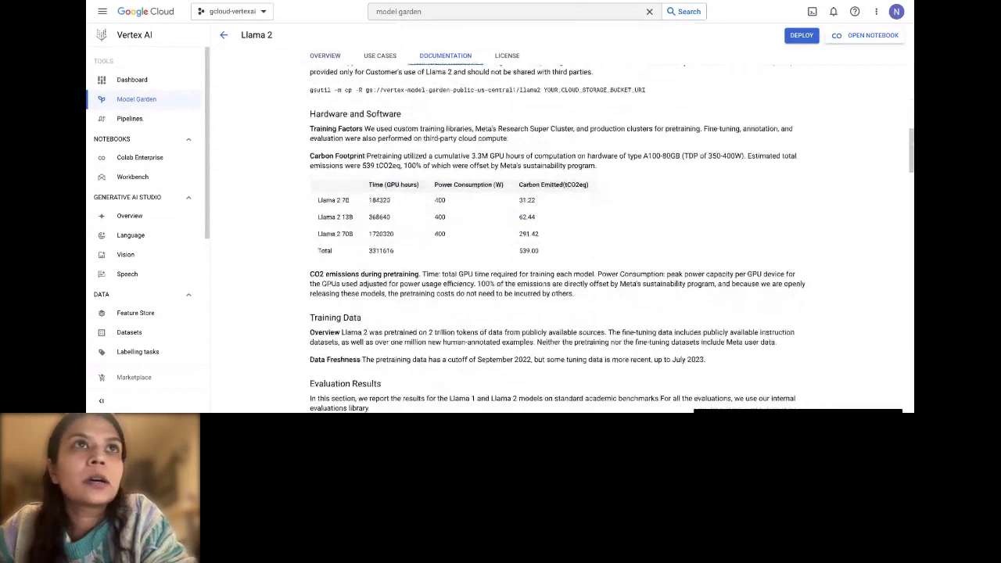
pyautogui.scroll(-3, 548, 235)
pyautogui.scroll(4, 548, 235)
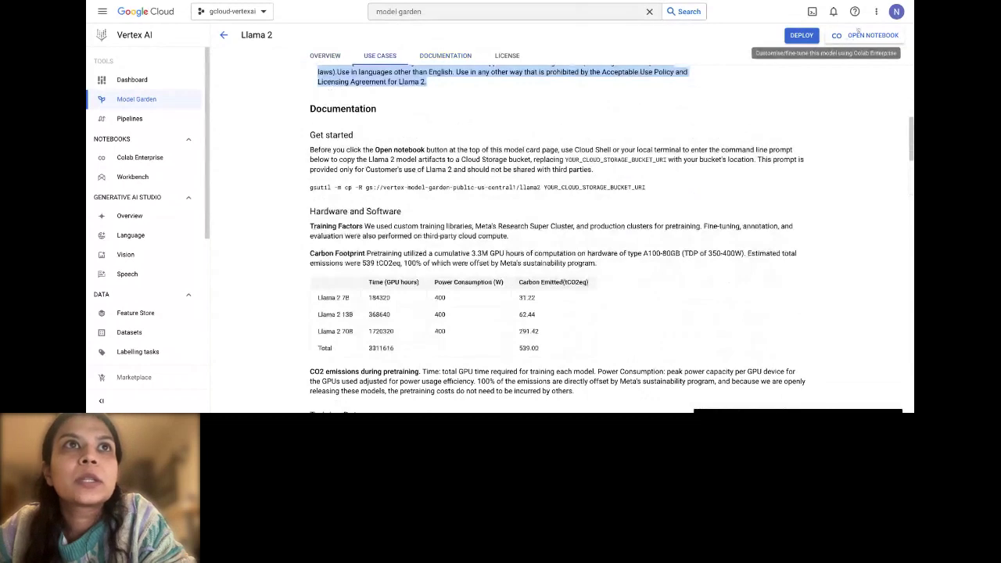
# Check which APIs the Llama 2 Colab Enterprise notebook requires, cancel without enabling them, and skim the model card again.
pyautogui.click(853, 35)
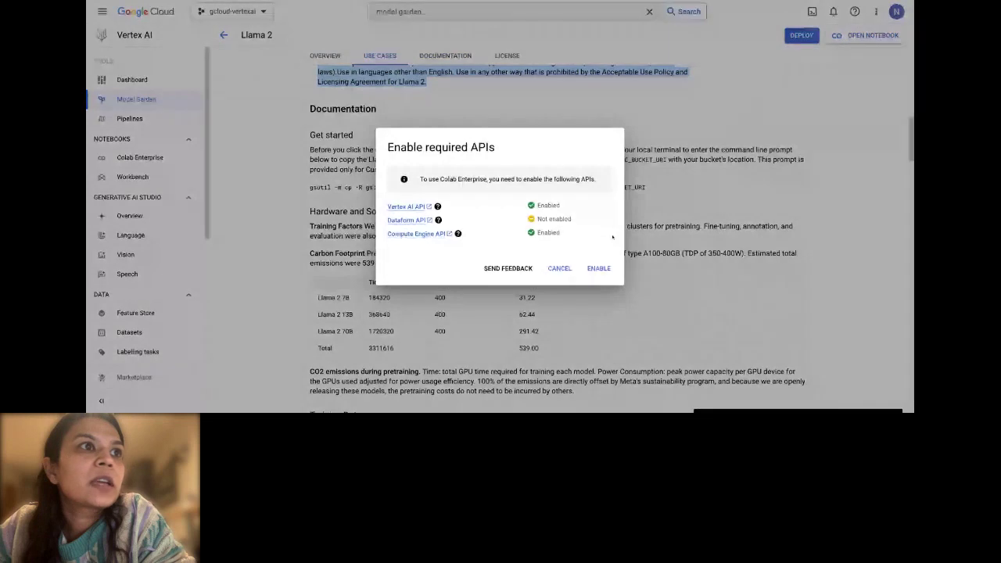
pyautogui.click(561, 269)
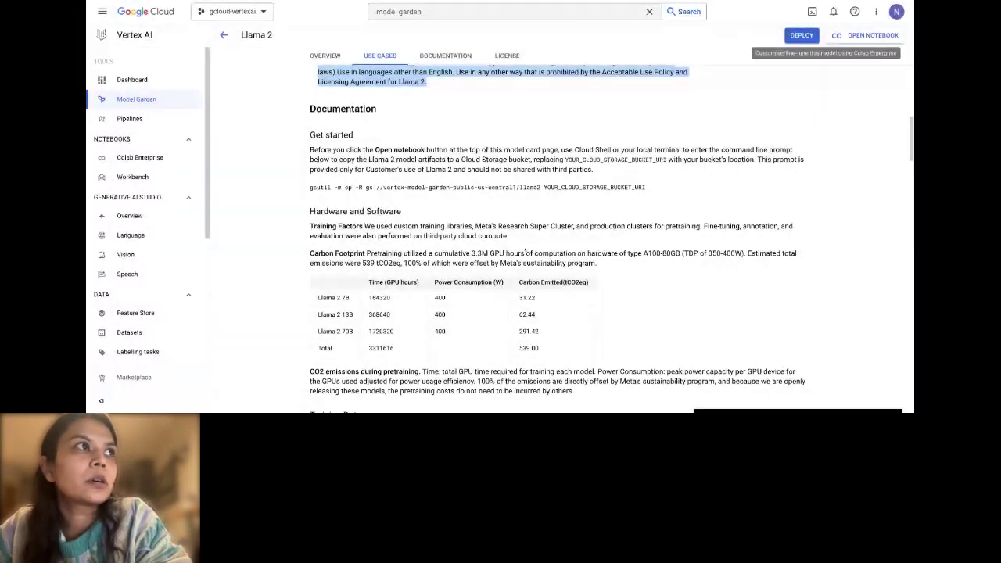
pyautogui.scroll(15, 503, 200)
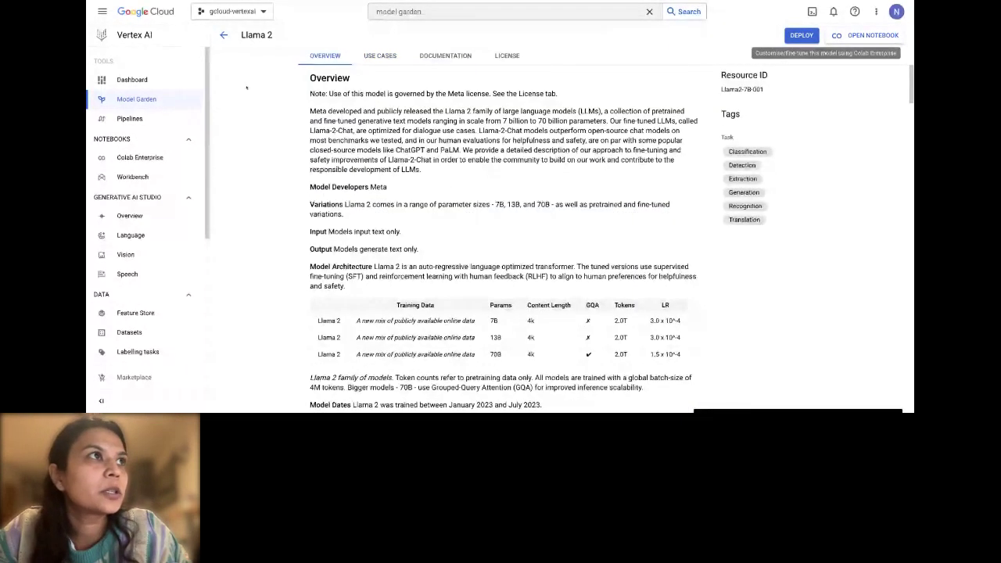
pyautogui.scroll(2, 388, 111)
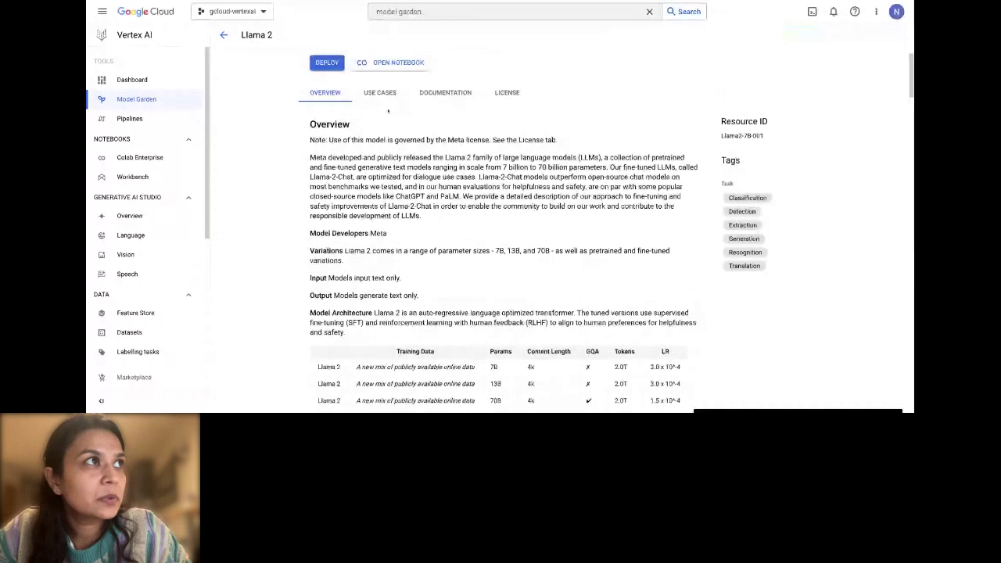
pyautogui.scroll(-10, 388, 111)
pyautogui.scroll(-2, 388, 111)
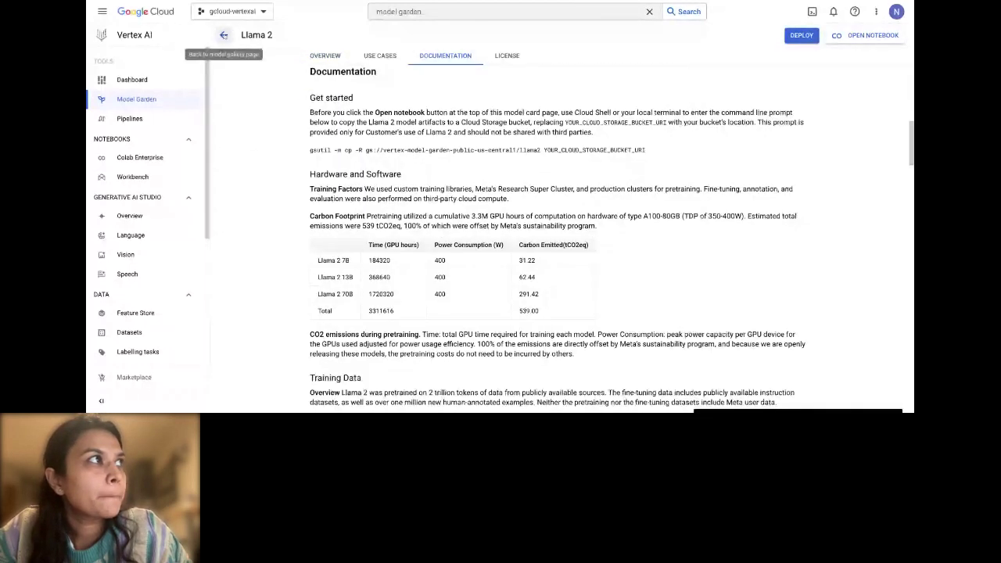
# Return to the Model Garden list and filter the models by the Language modality.
pyautogui.click(223, 35)
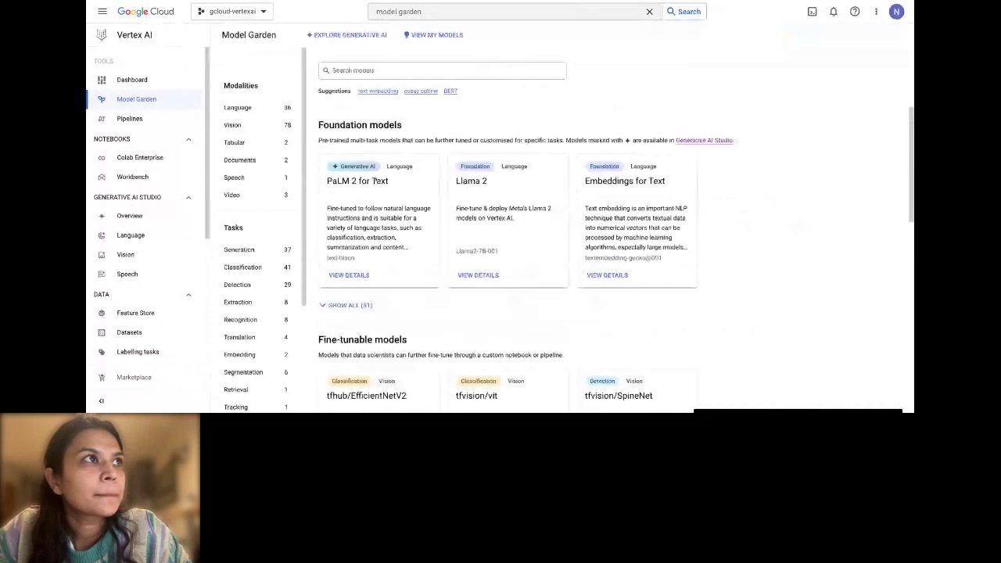
pyautogui.scroll(-2, 440, 234)
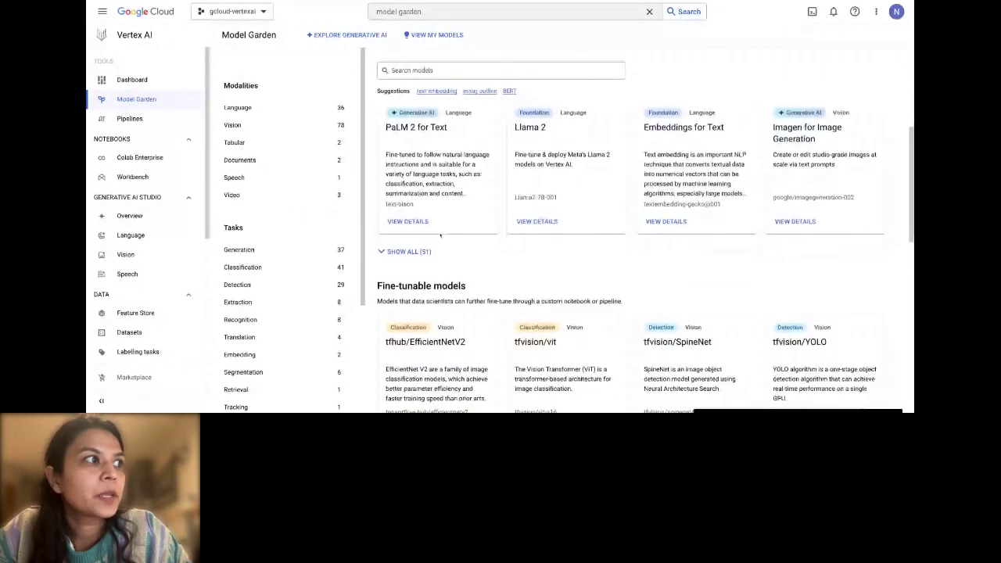
pyautogui.click(269, 107)
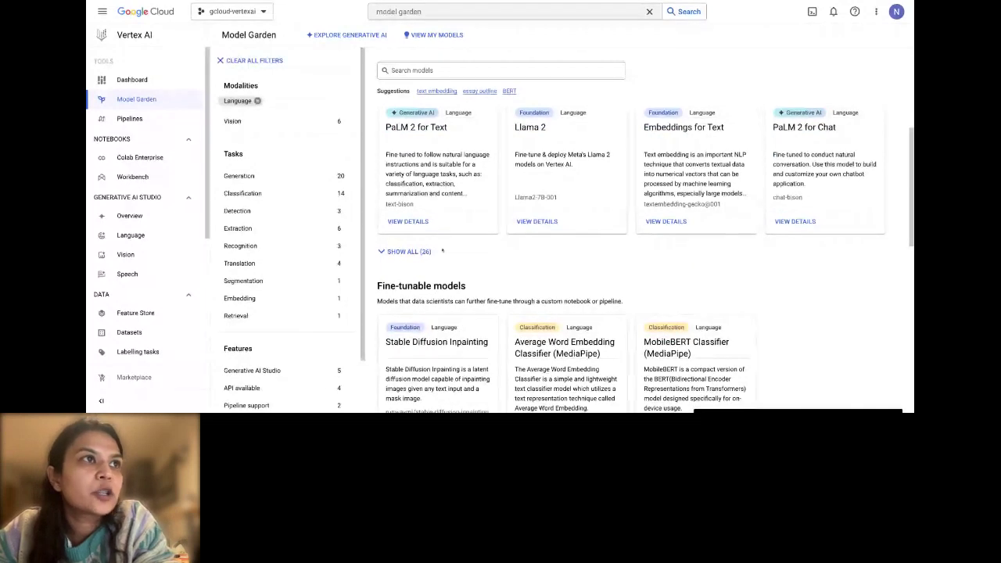
pyautogui.scroll(-1, 375, 222)
pyautogui.scroll(1, 582, 234)
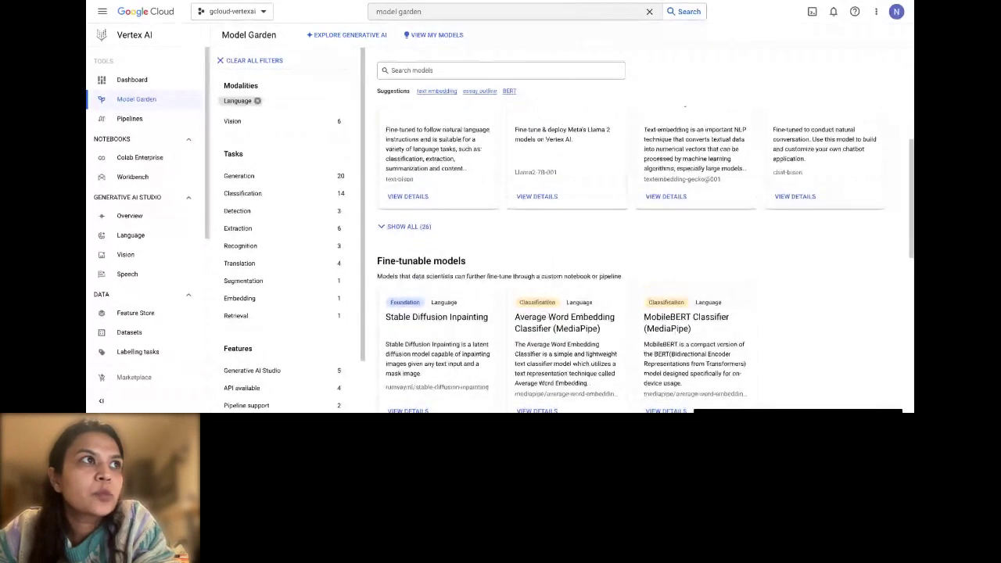
# Look through the fine-tunable models and task-specific solutions in the language-filtered Model Garden list.
pyautogui.scroll(2, 631, 259)
pyautogui.scroll(-1, 631, 258)
pyautogui.scroll(-3, 411, 215)
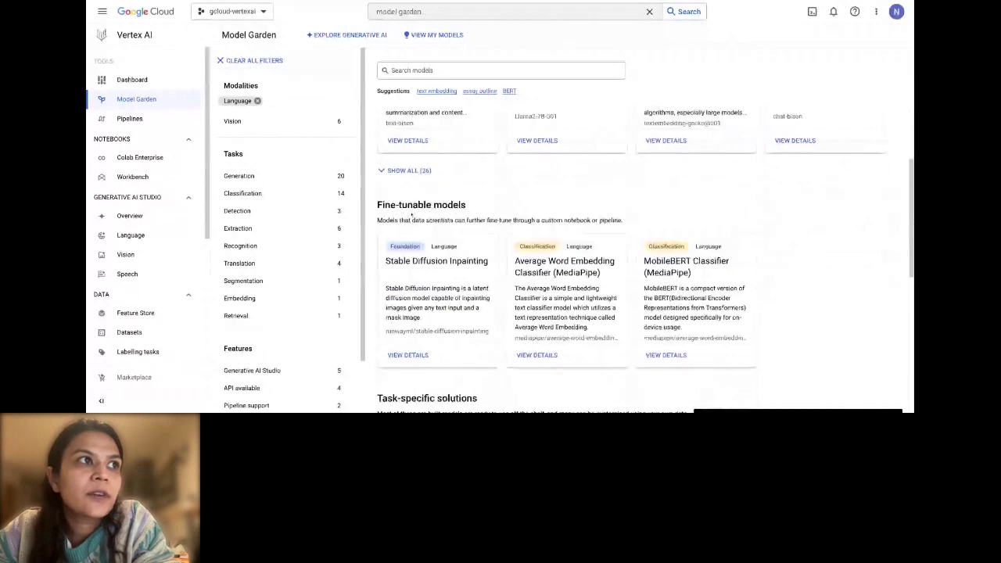
pyautogui.scroll(-1, 496, 300)
pyautogui.scroll(-4, 495, 300)
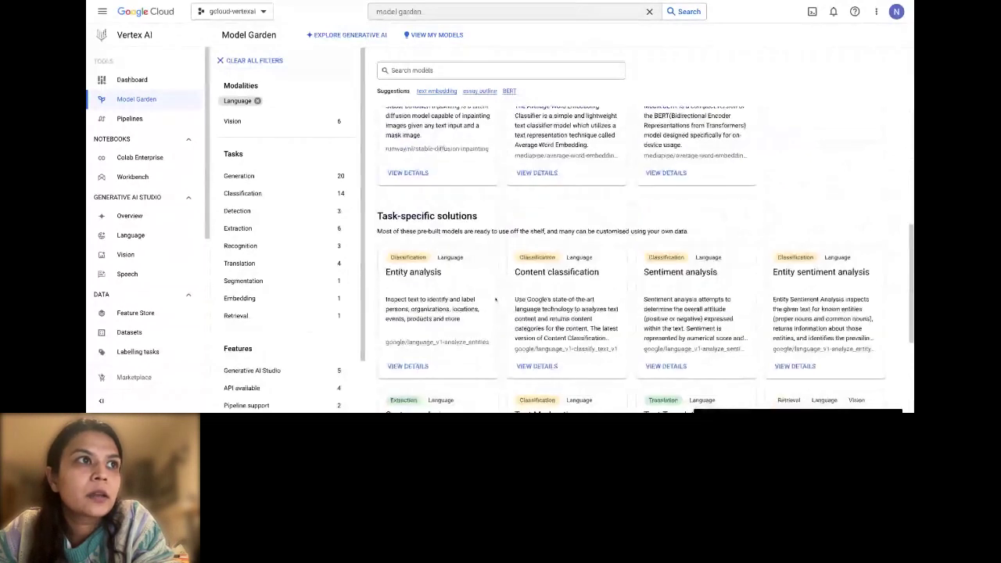
pyautogui.scroll(-3, 458, 244)
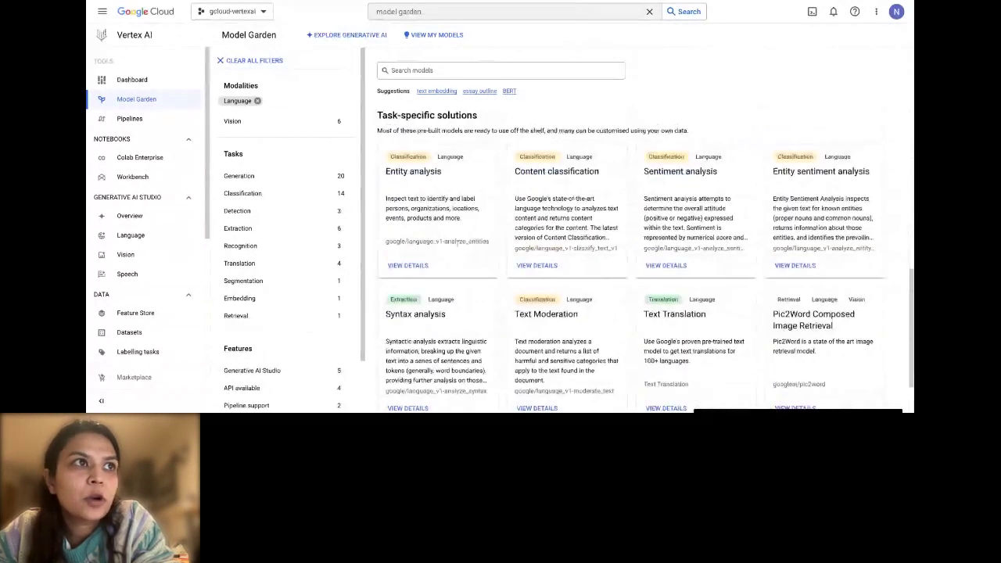
pyautogui.scroll(-1, 550, 289)
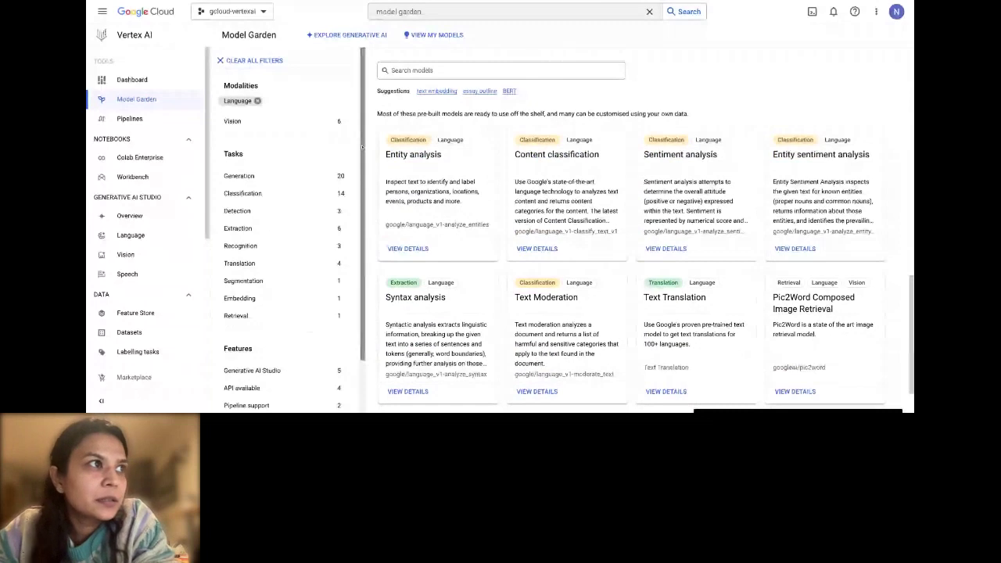
pyautogui.scroll(-3, 446, 164)
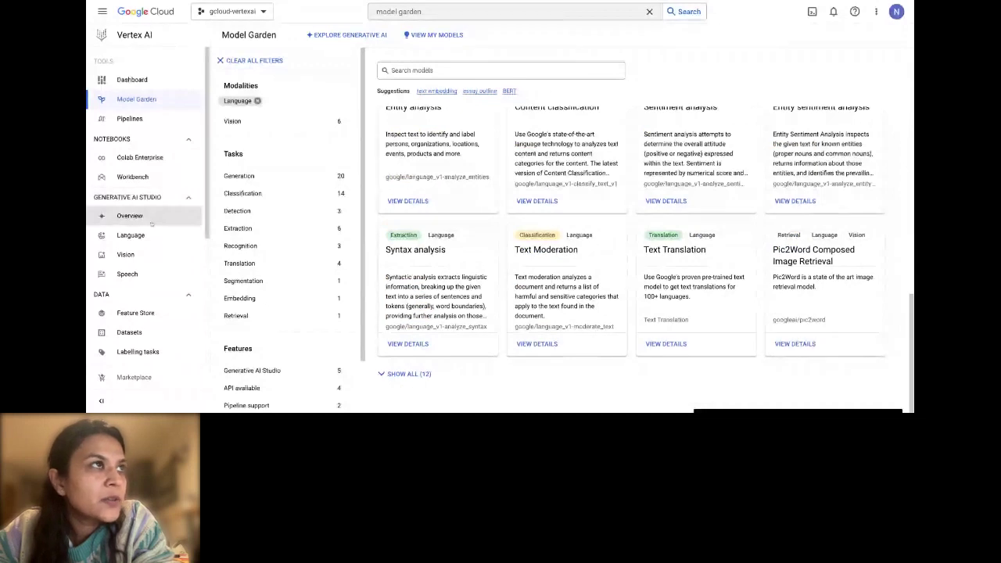
# Go to the Generative AI Studio overview, open its Language section and start a new text prompt.
pyautogui.click(148, 221)
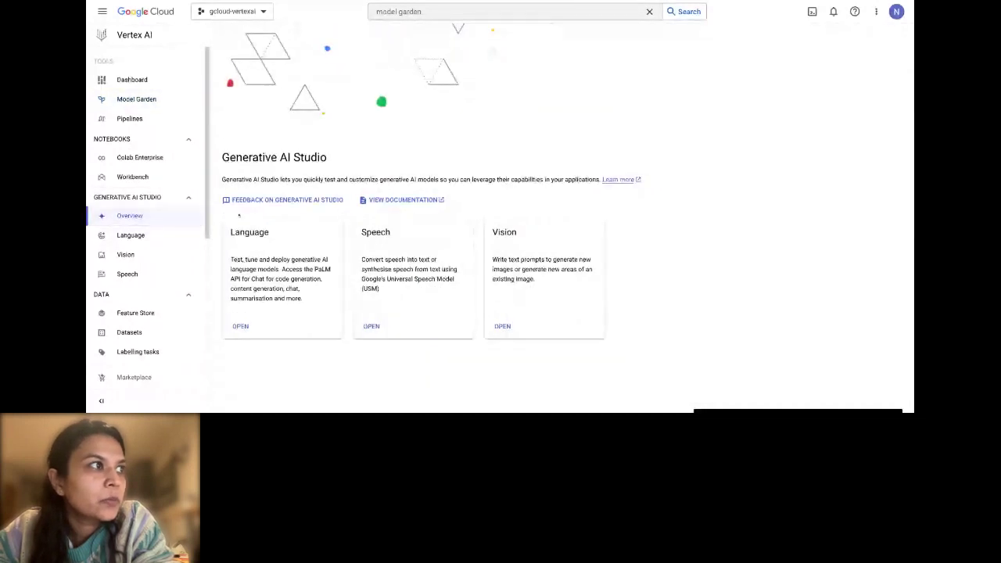
pyautogui.click(241, 327)
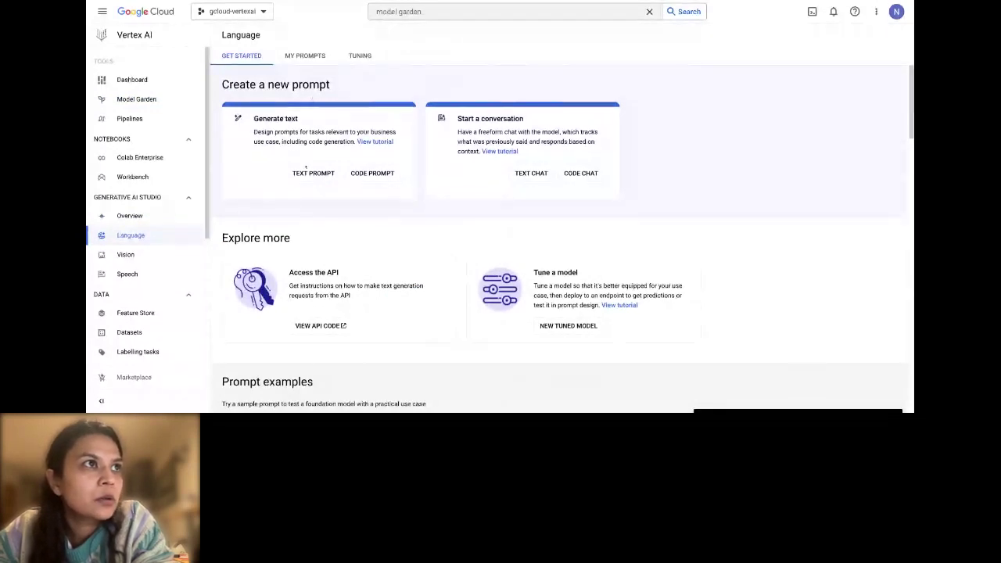
pyautogui.click(308, 174)
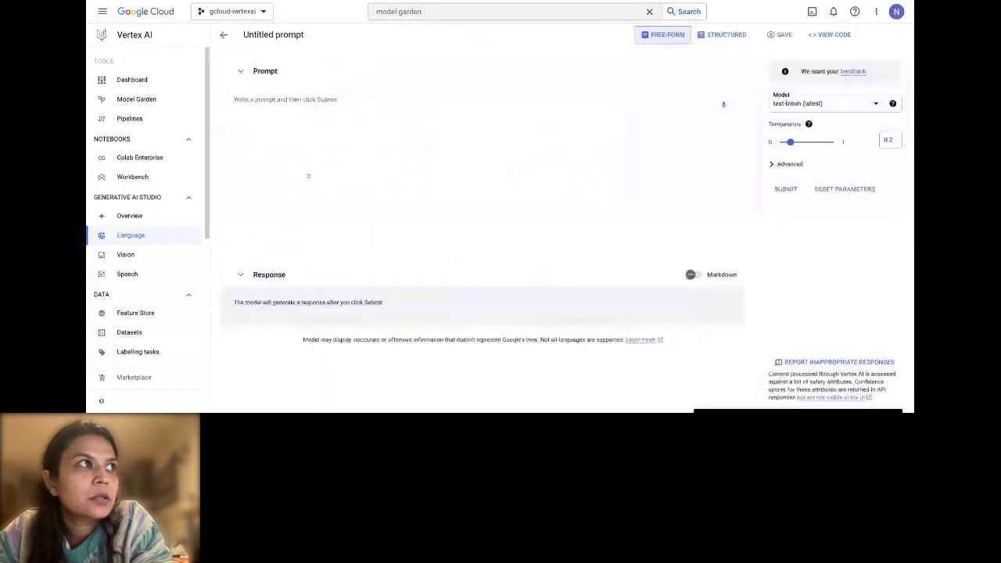
# Write "How is the weather today ?" as the free-form prompt.
pyautogui.click(301, 111)
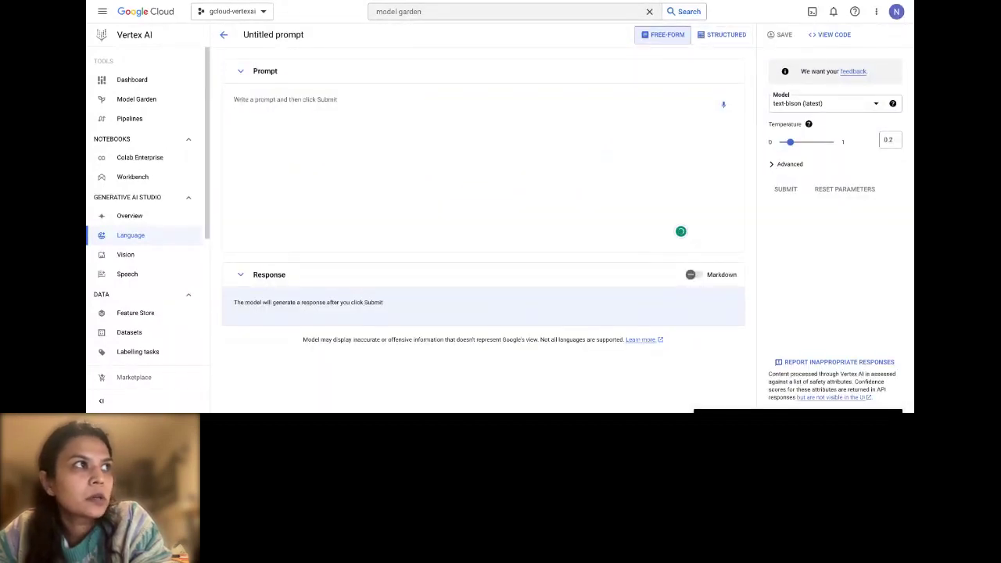
pyautogui.write('How ')
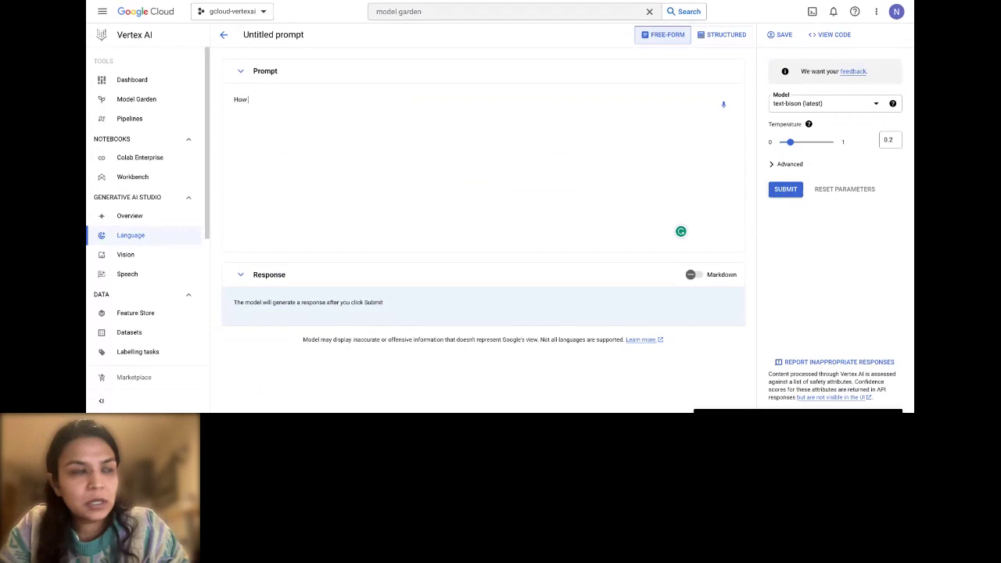
pyautogui.write('us')
pyautogui.write('is h')
pyautogui.write('e')
pyautogui.write(' weather today')
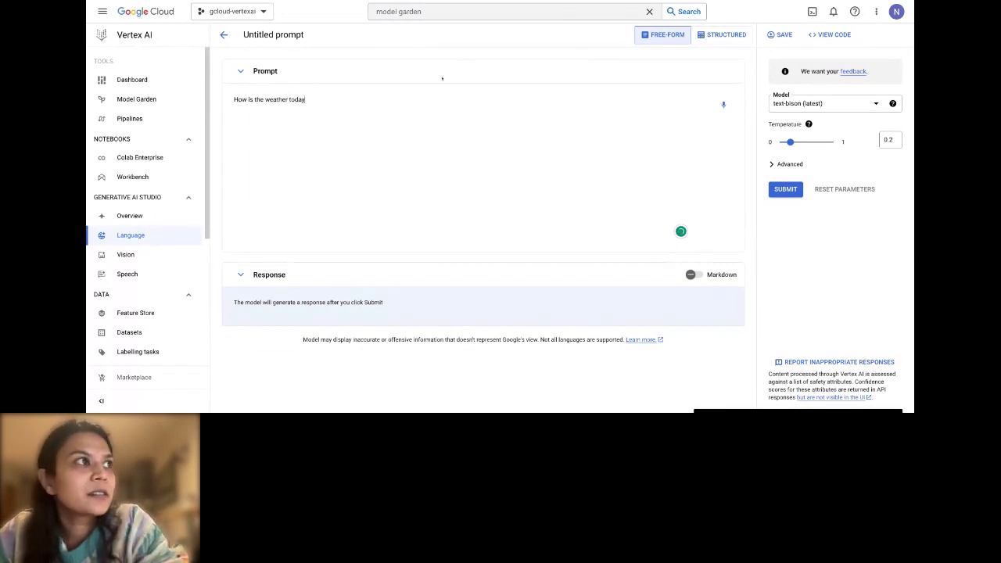
pyautogui.write(' ?')
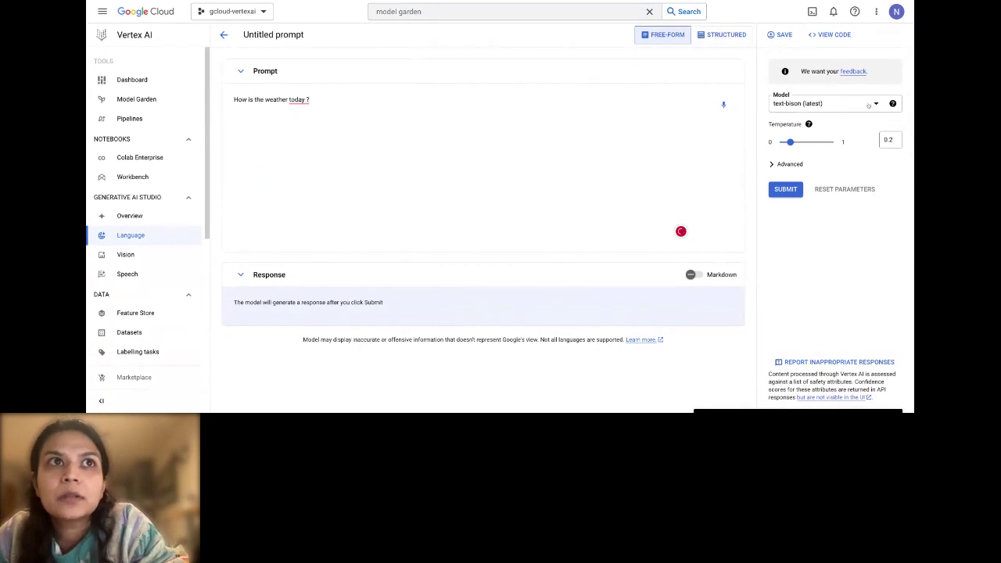
# Expand the advanced model parameters and check the explanation of the Top-k setting.
pyautogui.click(773, 164)
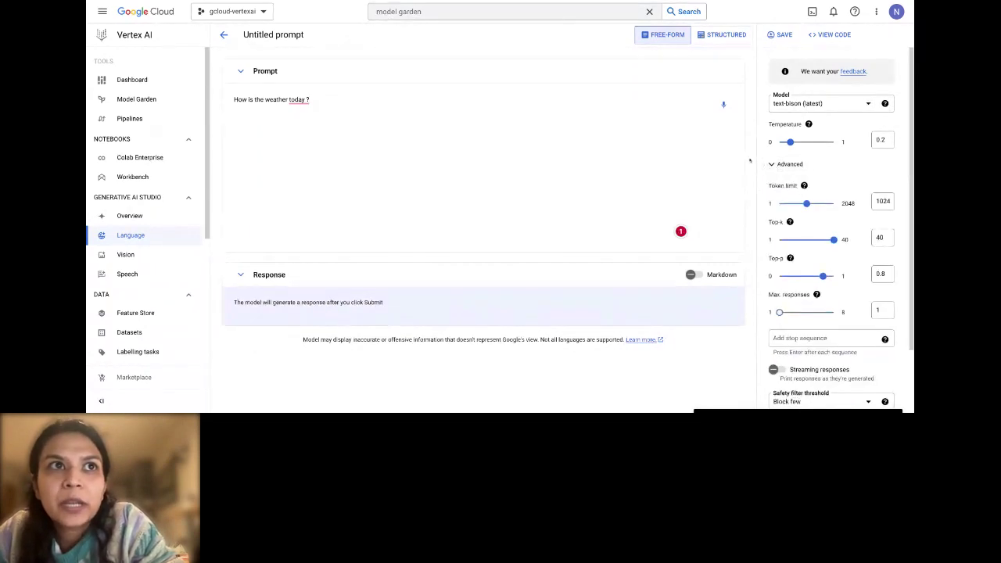
pyautogui.scroll(-1, 782, 234)
pyautogui.click(790, 230)
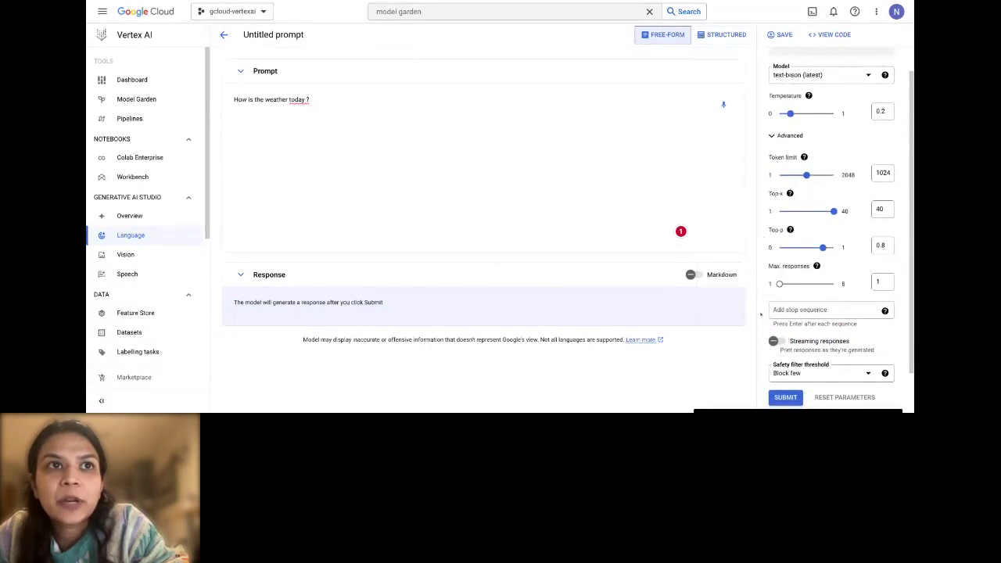
pyautogui.scroll(-1, 797, 251)
pyautogui.scroll(1, 798, 262)
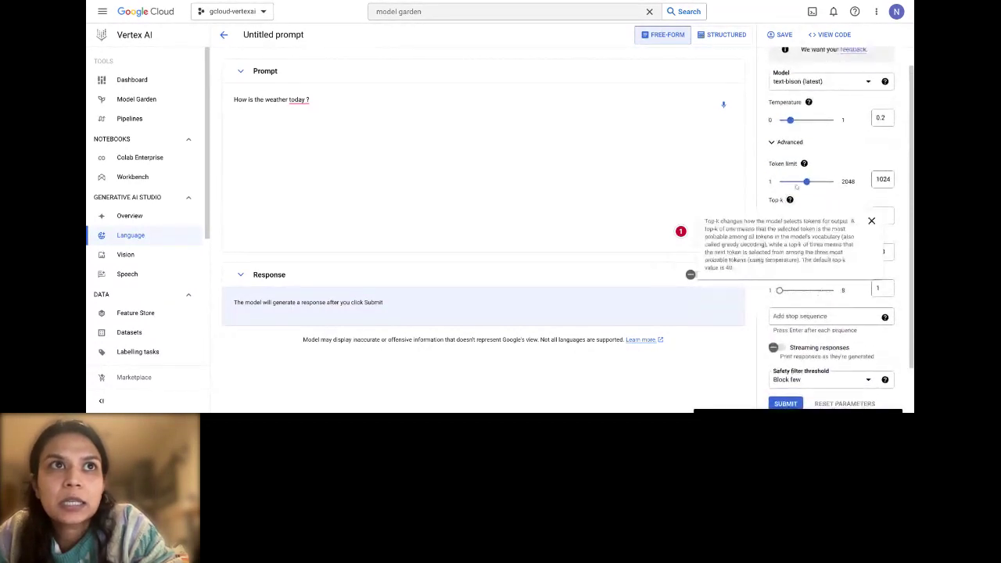
# Set the temperature to 0.7 and submit the weather prompt to the text-bison (latest) model.
pyautogui.click(791, 121)
pyautogui.press('Right')
pyautogui.press('Right')
pyautogui.press('Right')
pyautogui.press('Right')
pyautogui.press('Right')
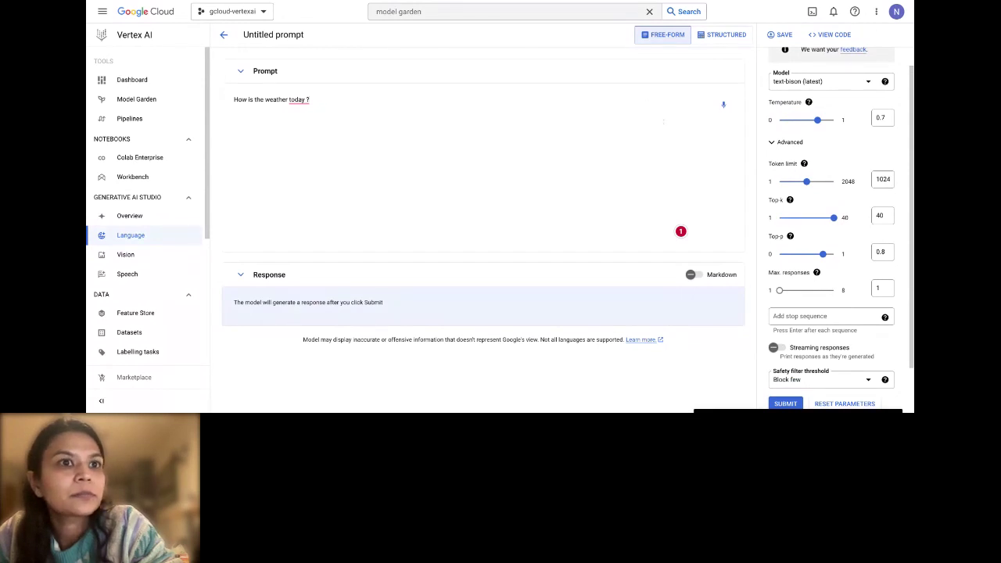
pyautogui.click(785, 403)
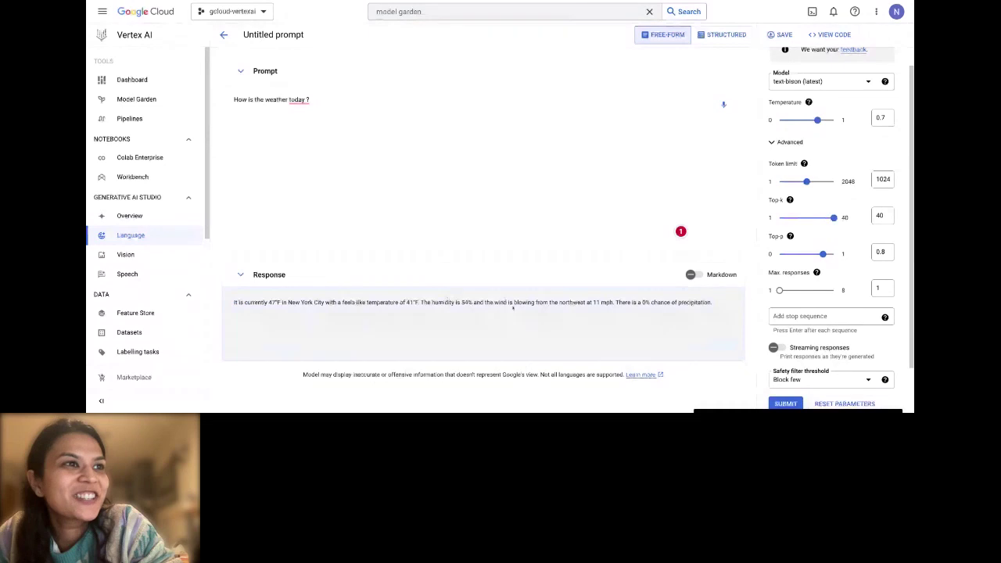
# Read the generated weather response, highlighting its text.
pyautogui.moveTo(512, 302); pyautogui.dragTo(338, 302)
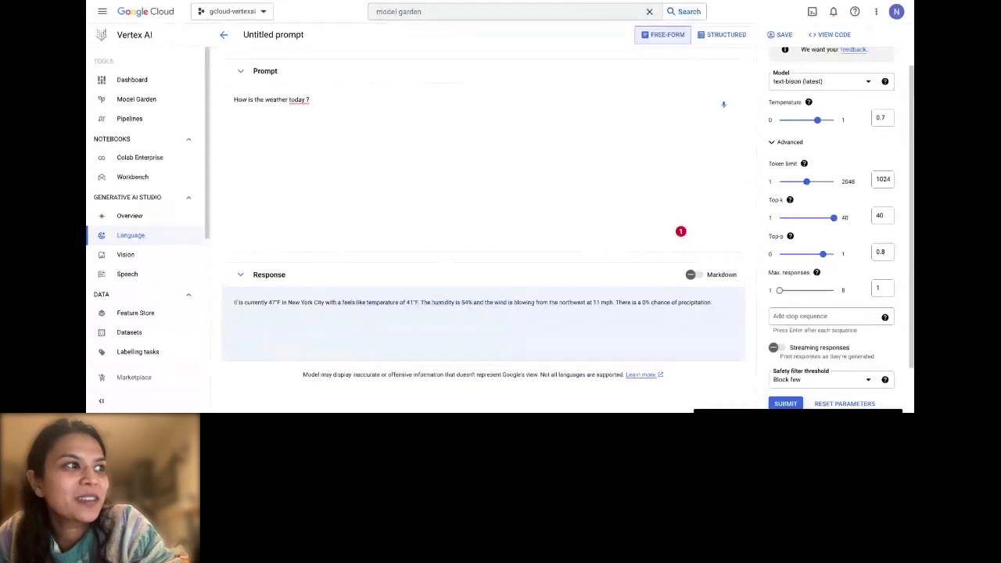
pyautogui.moveTo(233, 302); pyautogui.dragTo(563, 309)
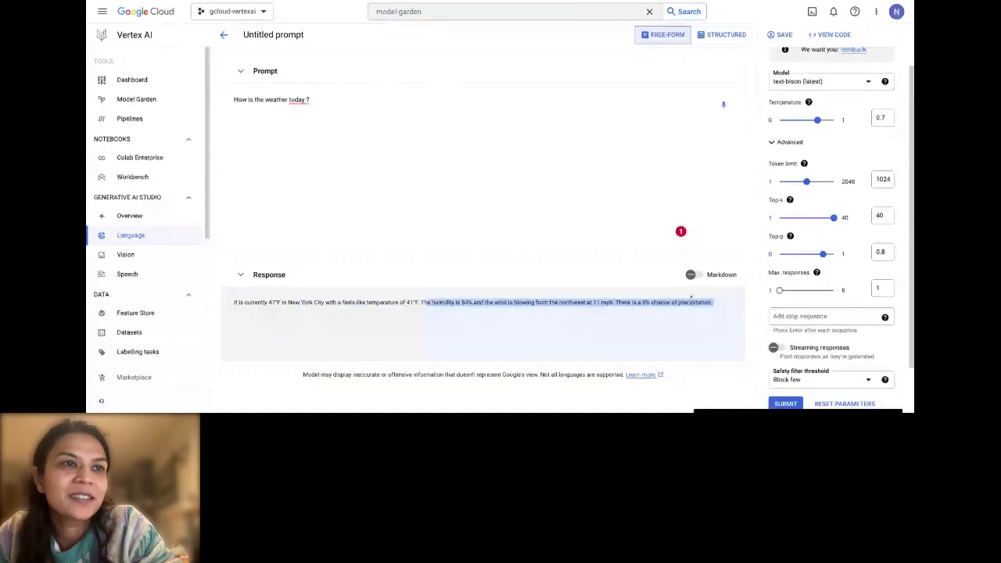
pyautogui.click(563, 309)
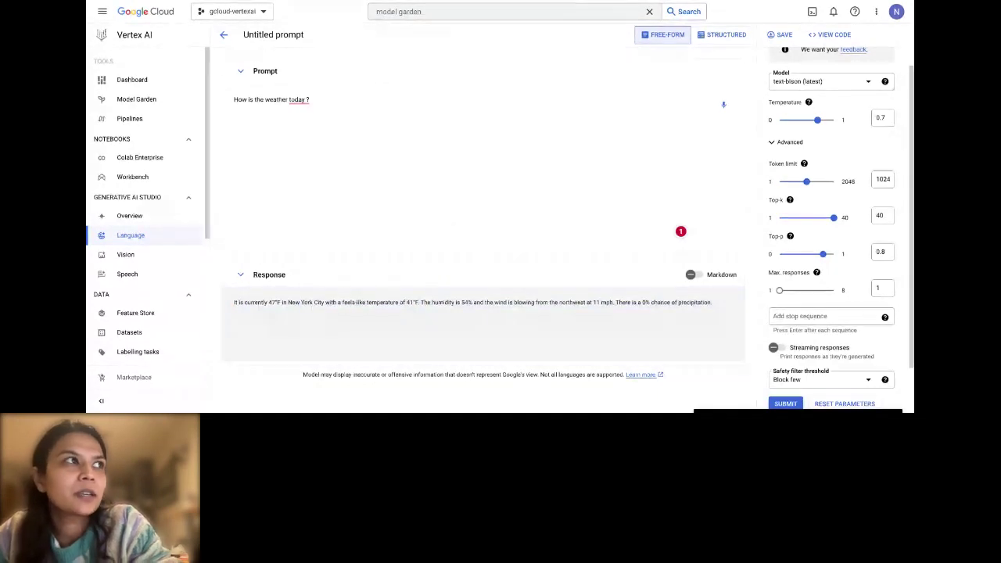
# Look through the models available for the prompt, keeping text-bison (latest) selected.
pyautogui.click(834, 83)
pyautogui.scroll(-3, 821, 164)
pyautogui.scroll(3, 814, 192)
pyautogui.scroll(2, 814, 195)
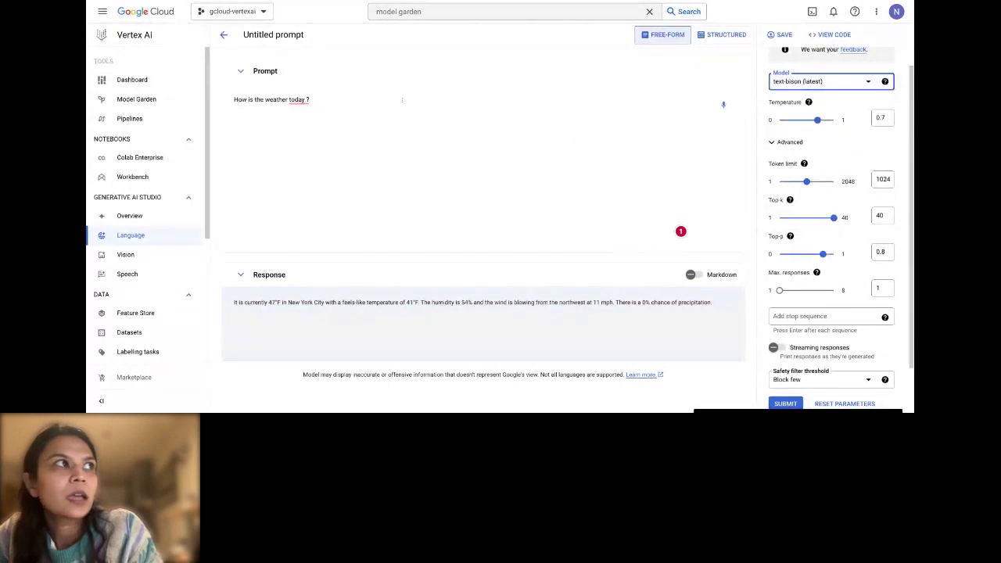
# Leave the weather prompt without saving it and return to the Language page.
pyautogui.moveTo(298, 100)
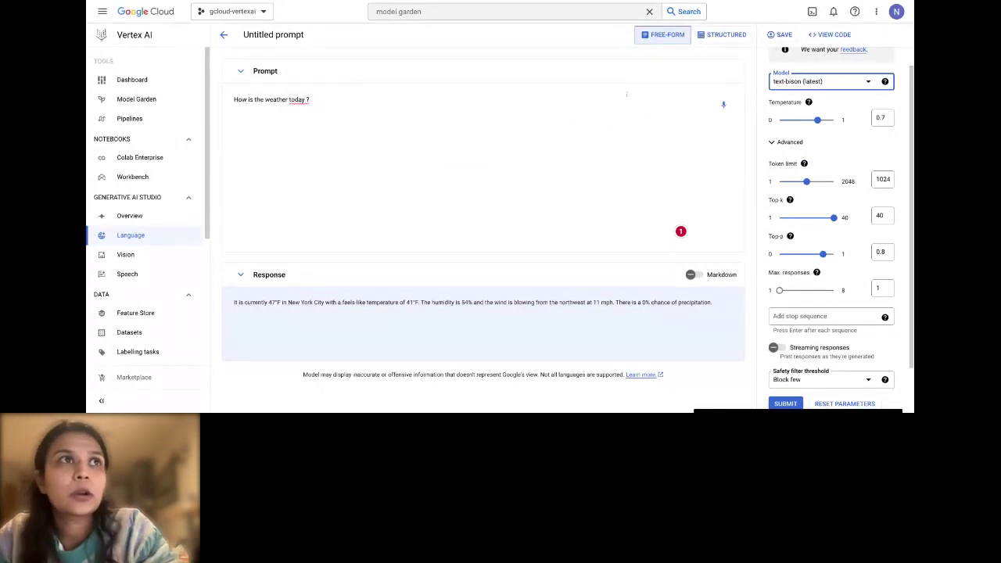
pyautogui.click(224, 35)
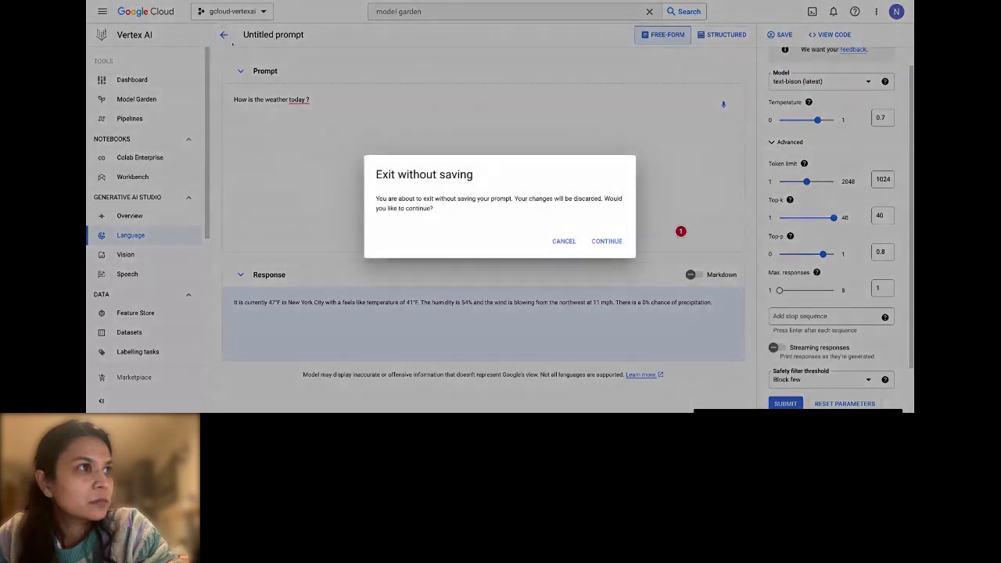
pyautogui.click(608, 241)
# Start creating a new tuned model and continue to the model details with supervised tuning.
pyautogui.scroll(-1, 441, 241)
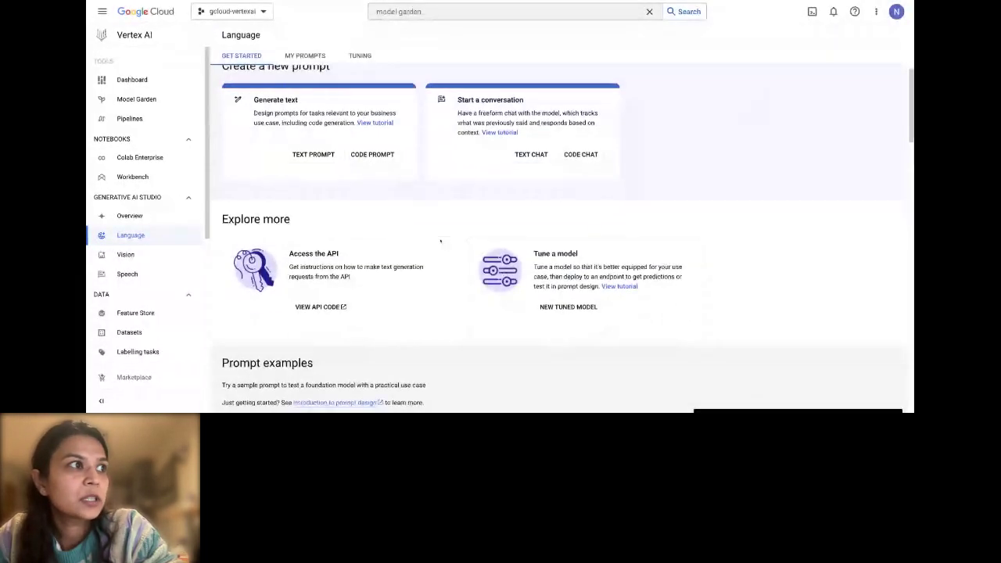
pyautogui.scroll(-3, 441, 241)
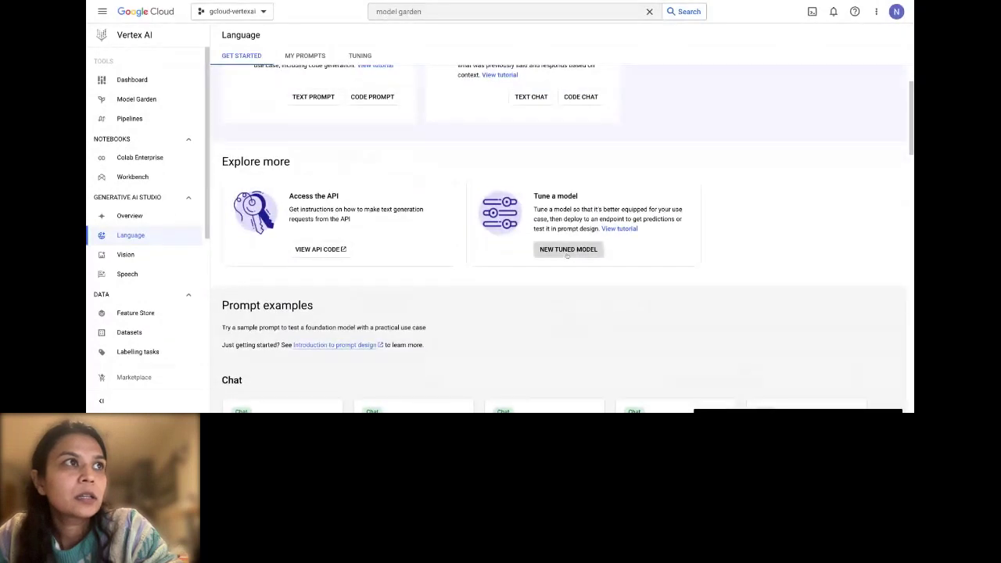
pyautogui.click(569, 249)
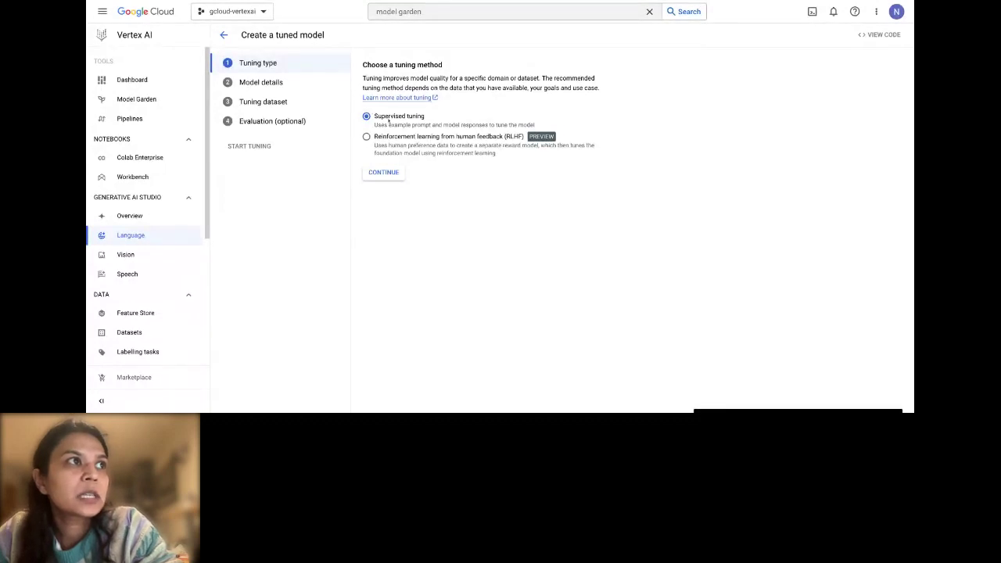
pyautogui.click(385, 173)
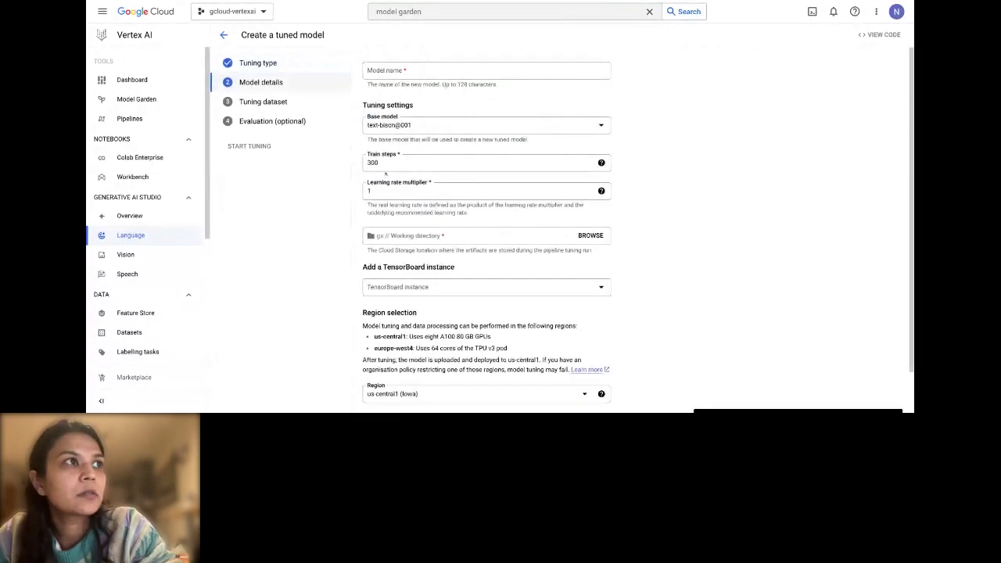
# Check which base models can be tuned, leaving text-bison@001 selected.
pyautogui.click(423, 129)
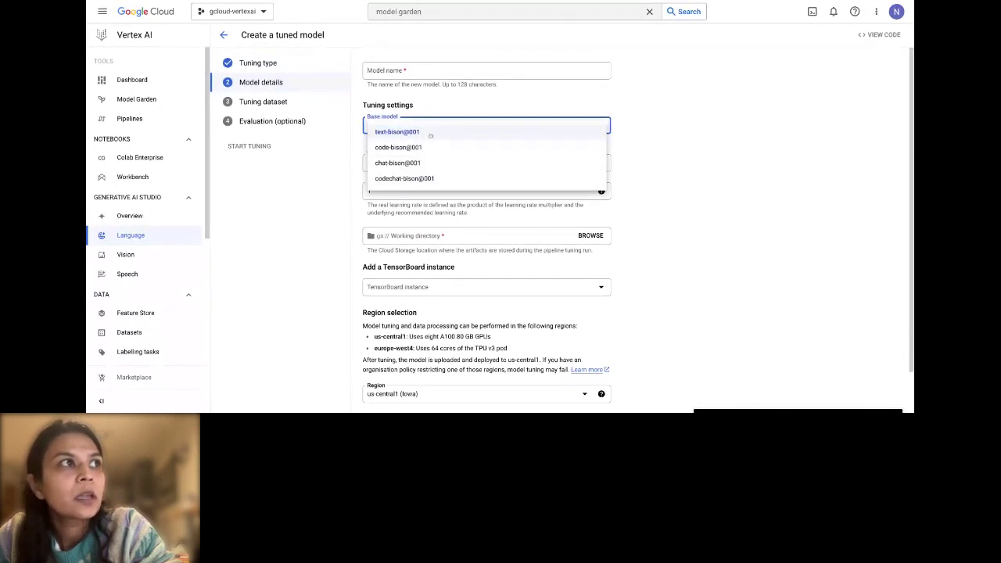
pyautogui.click(587, 106)
pyautogui.click(510, 130)
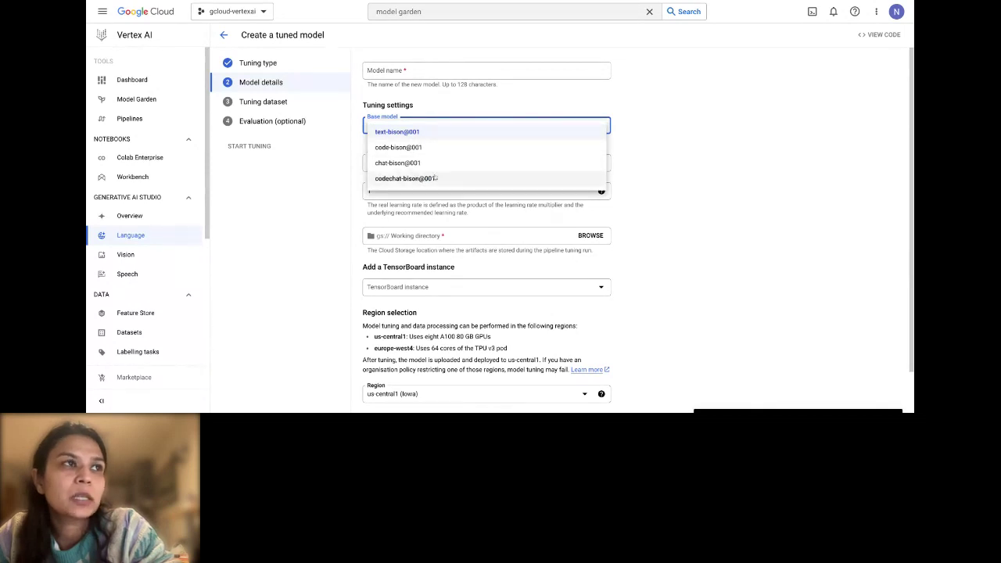
pyautogui.click(510, 115)
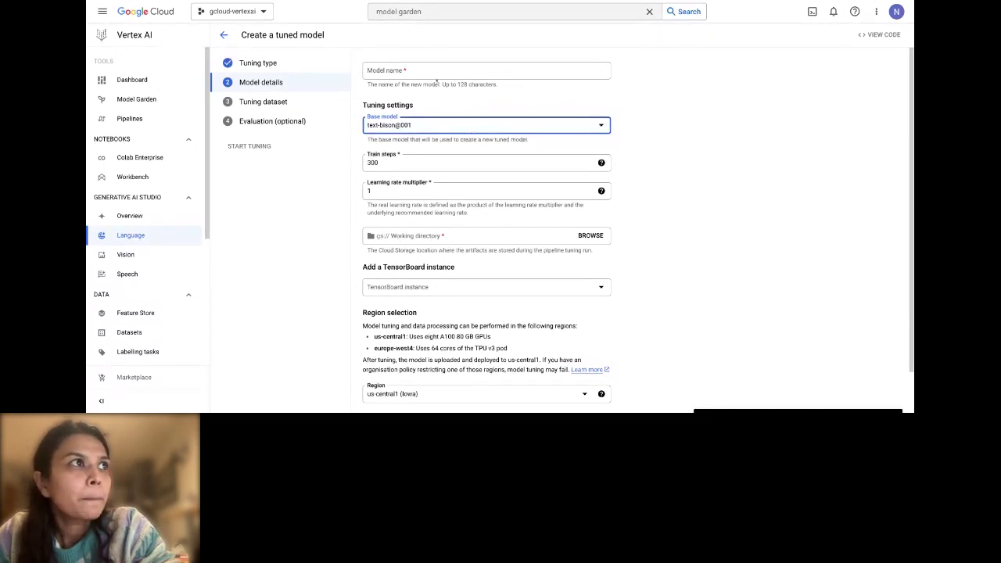
# Review the tuning settings and region options, checking the working directory field without filling it in.
pyautogui.scroll(-1, 445, 96)
pyautogui.scroll(1, 487, 230)
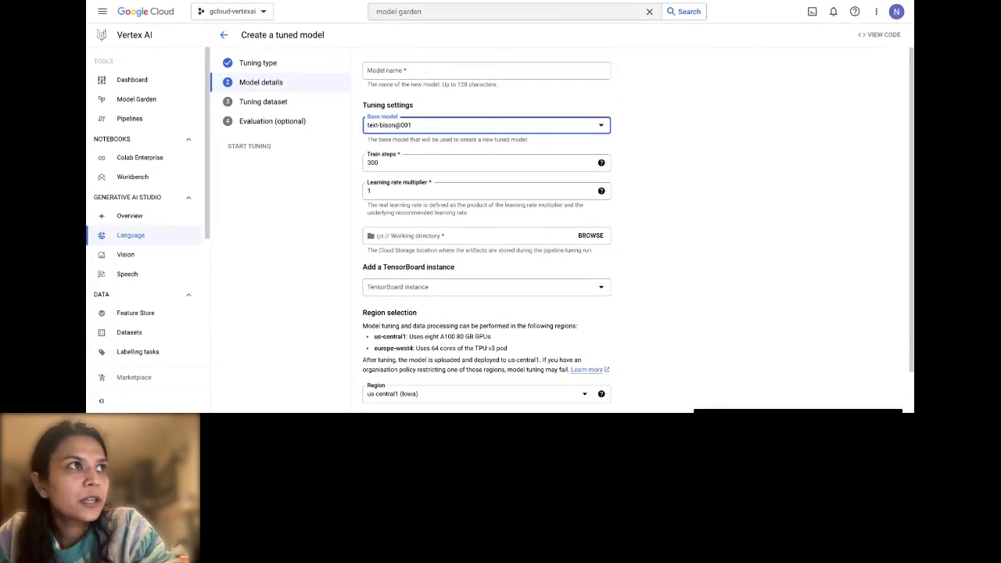
pyautogui.scroll(-1, 425, 173)
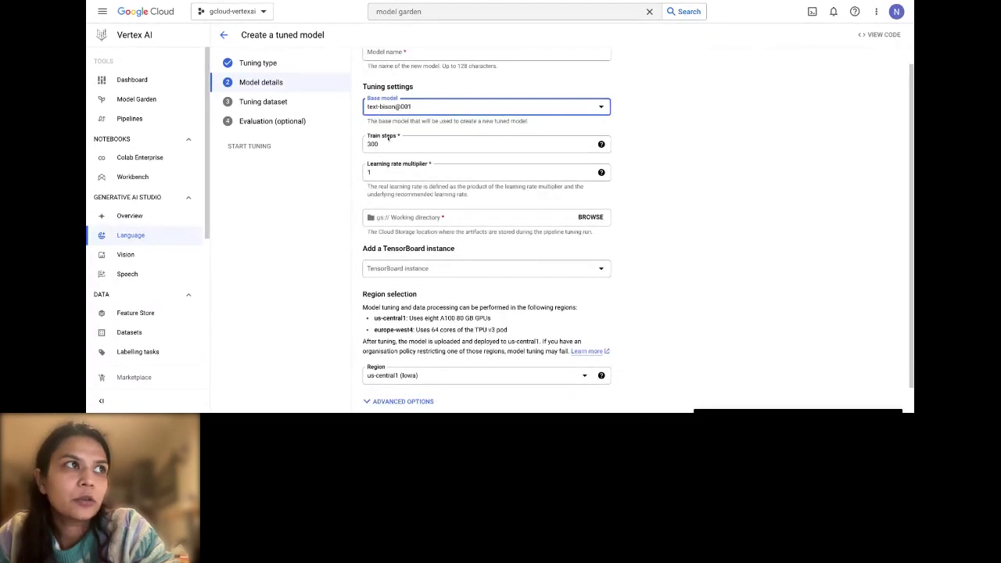
pyautogui.scroll(-1, 384, 179)
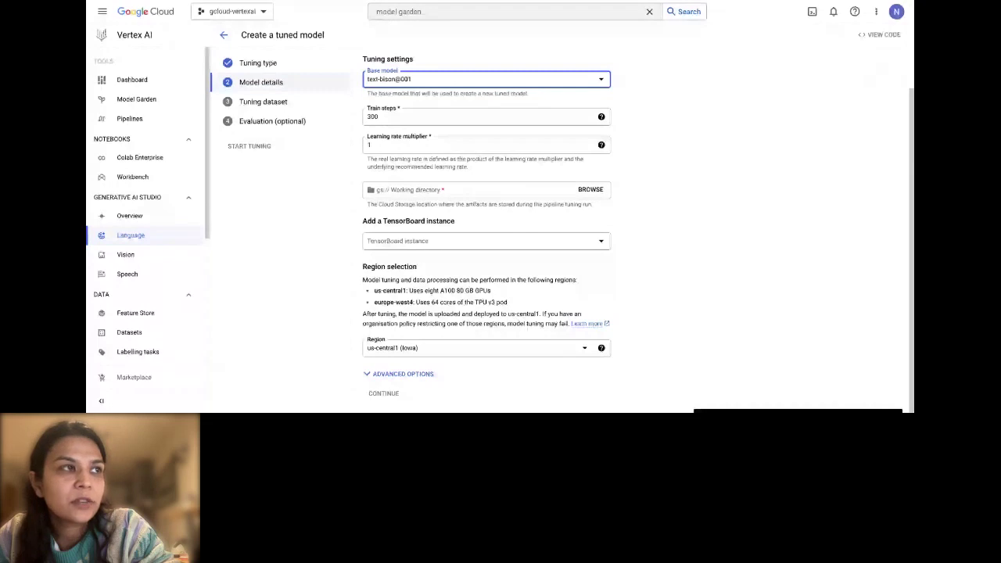
pyautogui.click(425, 191)
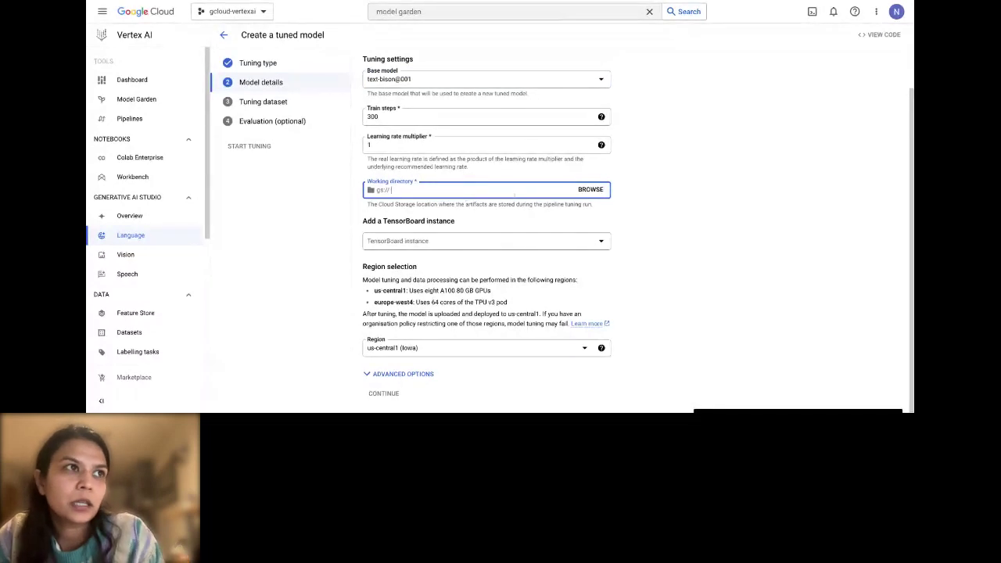
pyautogui.click(484, 229)
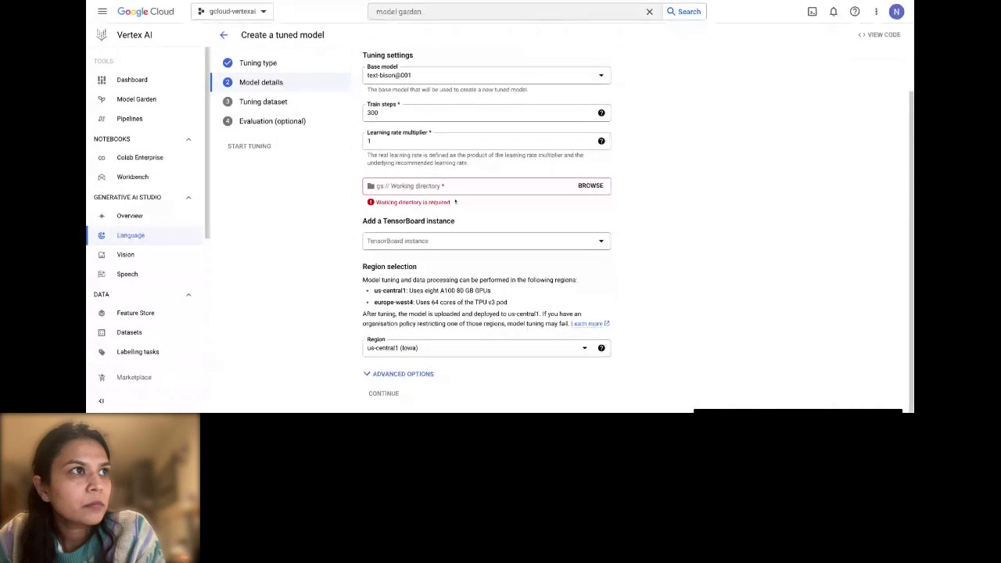
# Set the working directory to the gcloud-vertexai-bucket storage bucket and name the new model Test Model.
pyautogui.click(504, 188)
pyautogui.click(591, 185)
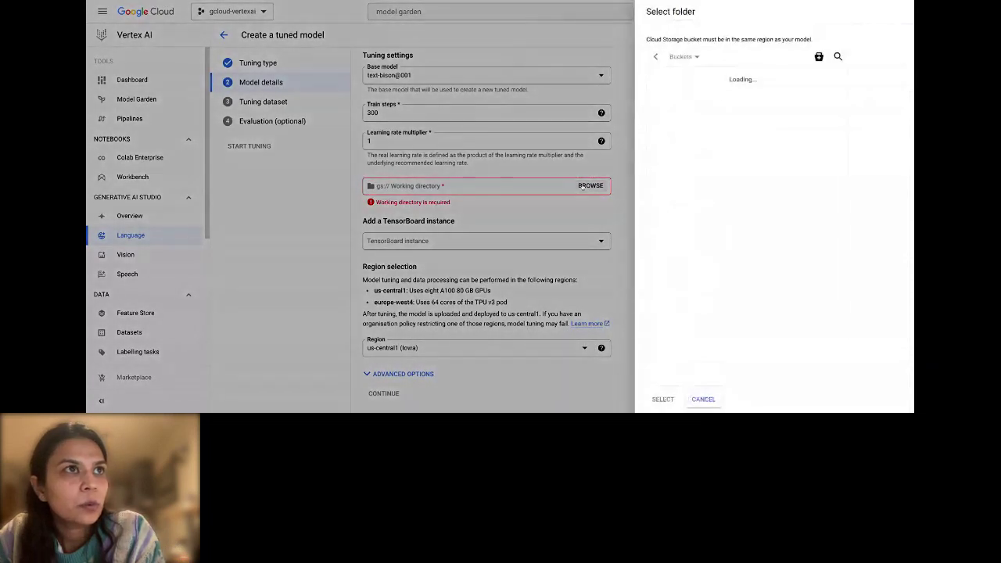
pyautogui.click(697, 96)
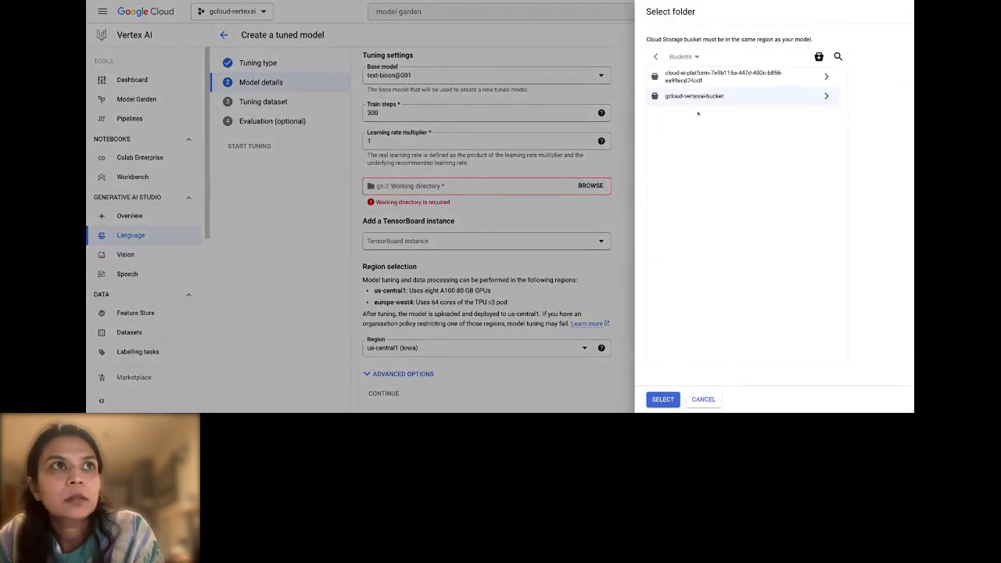
pyautogui.click(663, 399)
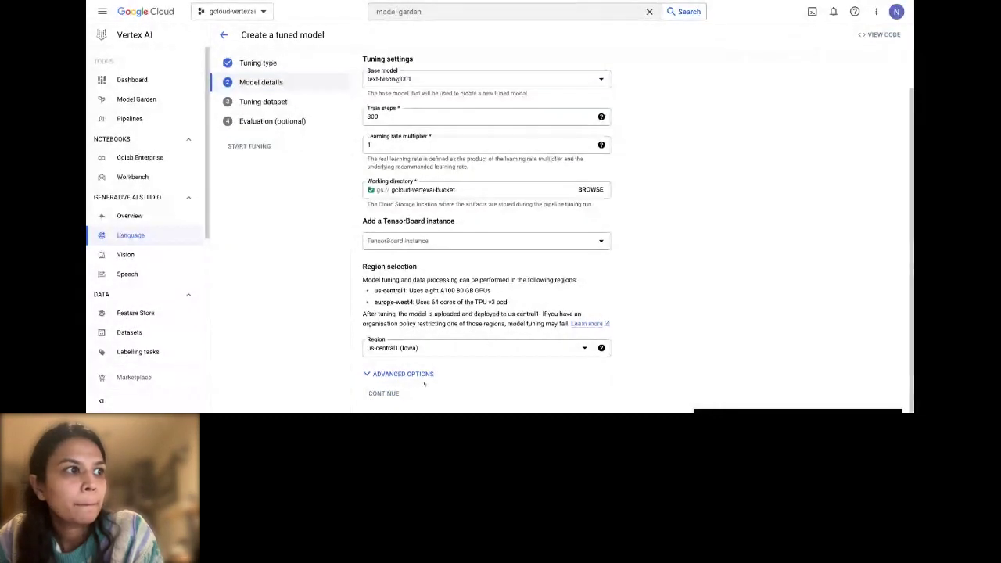
pyautogui.scroll(1, 414, 249)
pyautogui.click(386, 72)
pyautogui.write('Test Model')
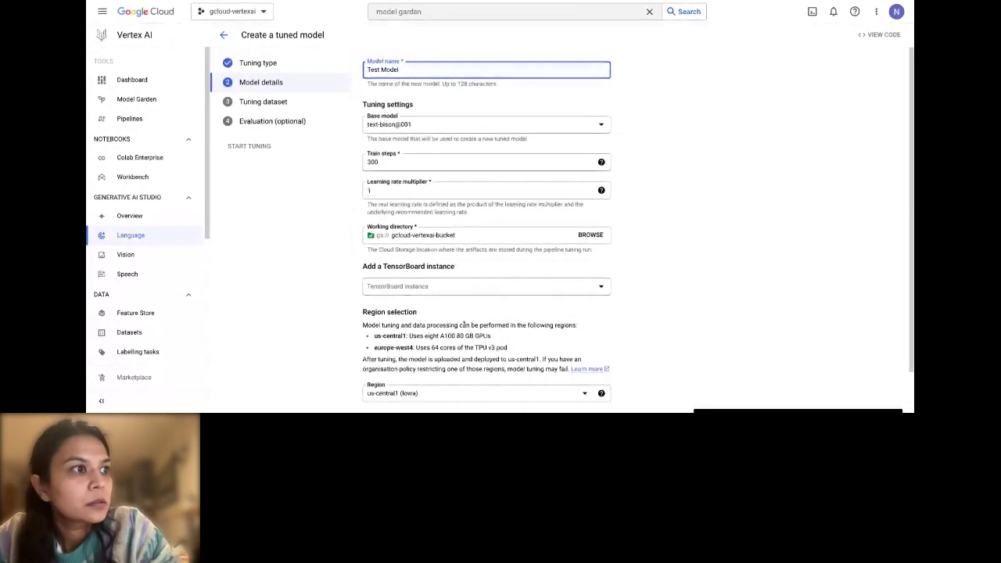
# Expand the advanced encryption options, keep the Google-managed encryption key, and continue to the tuning dataset.
pyautogui.scroll(-1, 400, 381)
pyautogui.click(400, 381)
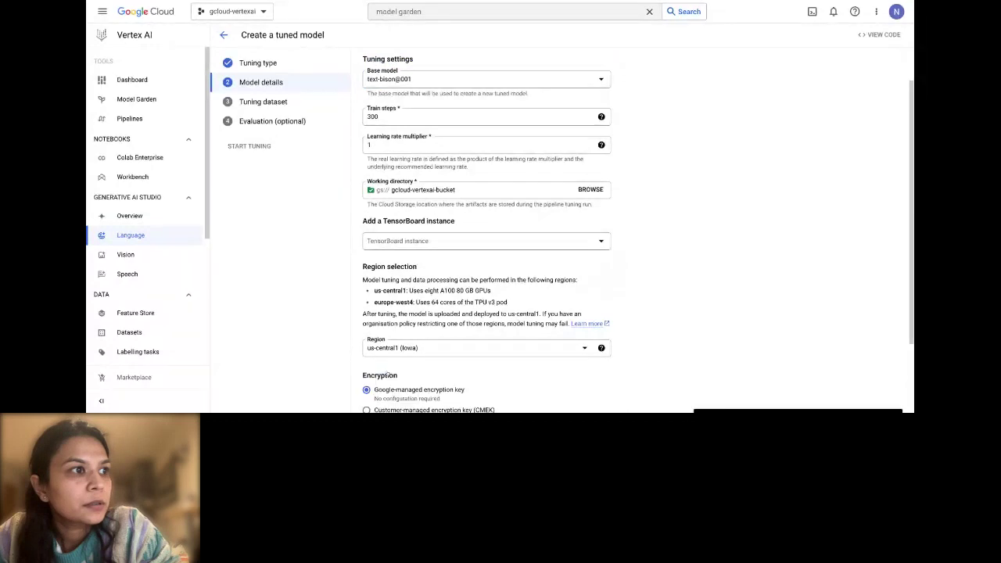
pyautogui.scroll(-3, 392, 375)
pyautogui.click(383, 393)
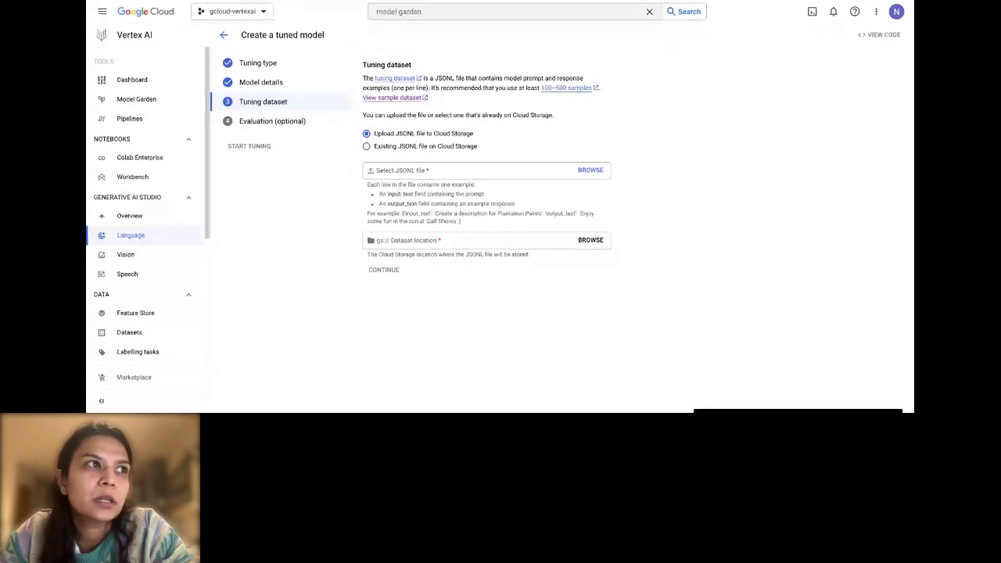
# Examine the required input_text and output_text fields and the JSONL example for the tuning dataset, then leave the tuned model creation.
pyautogui.doubleClick(399, 194)
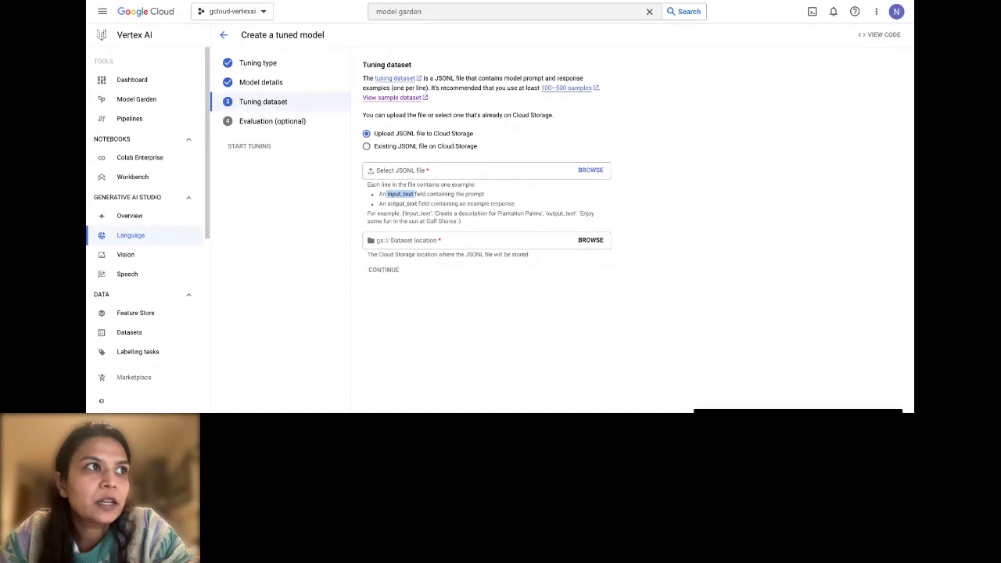
pyautogui.moveTo(389, 204); pyautogui.dragTo(417, 203)
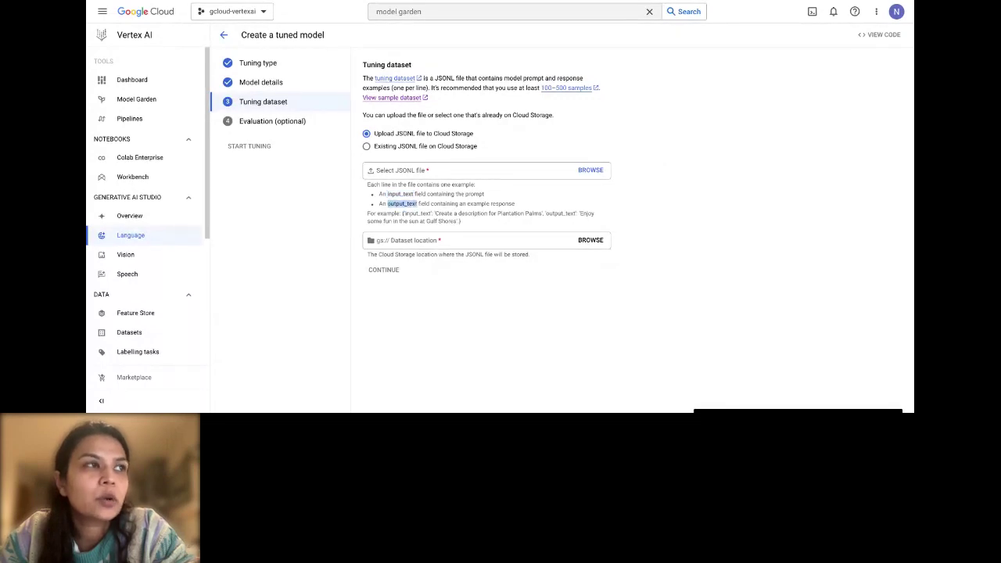
pyautogui.click(433, 210)
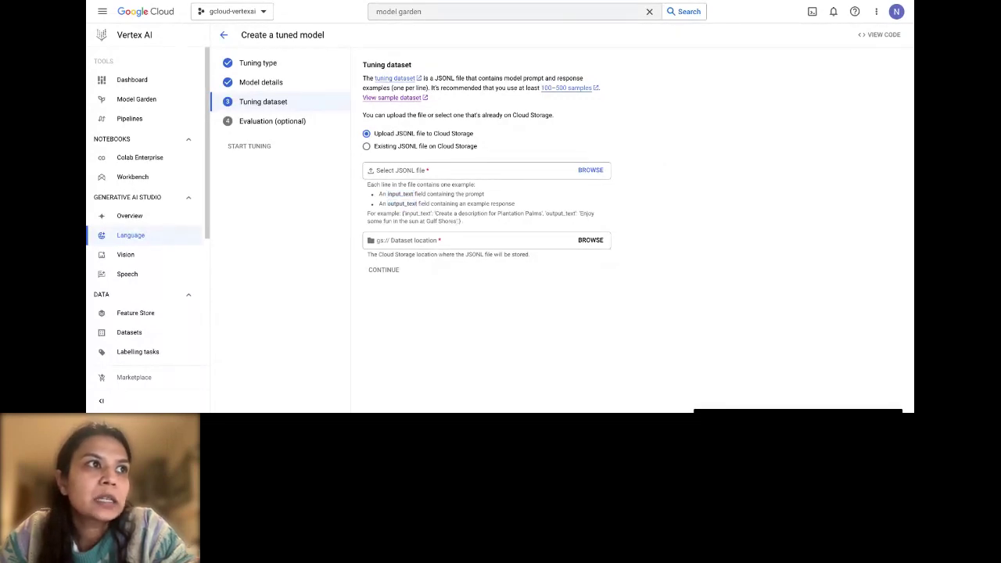
pyautogui.moveTo(464, 224); pyautogui.dragTo(402, 214)
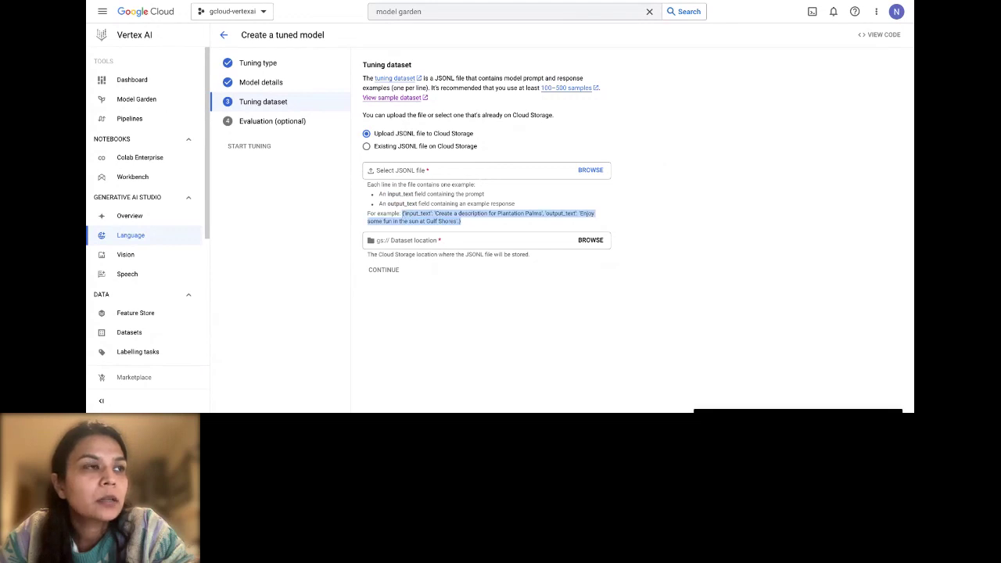
pyautogui.click(465, 224)
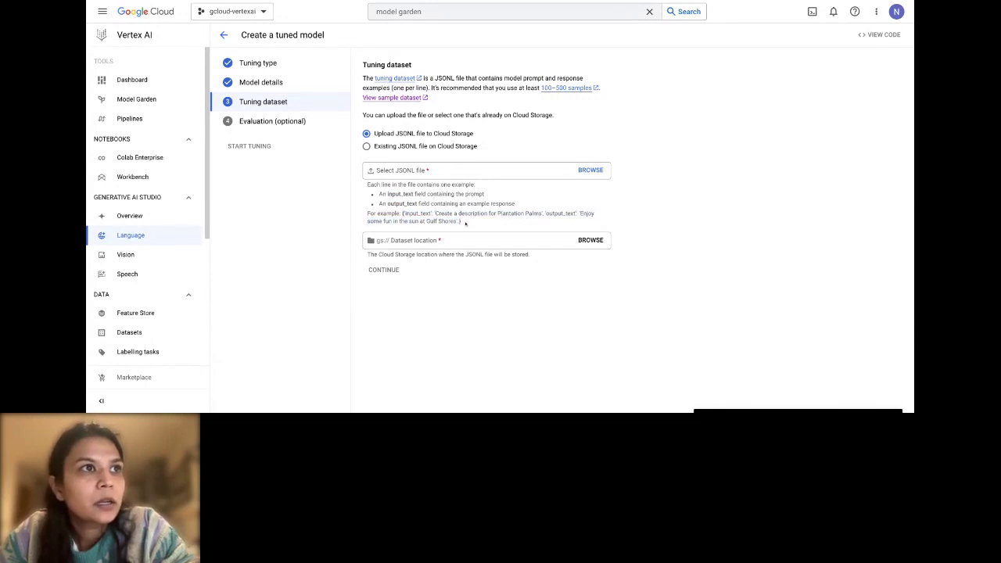
pyautogui.tripleClick(463, 223)
pyautogui.moveTo(463, 224); pyautogui.dragTo(402, 214)
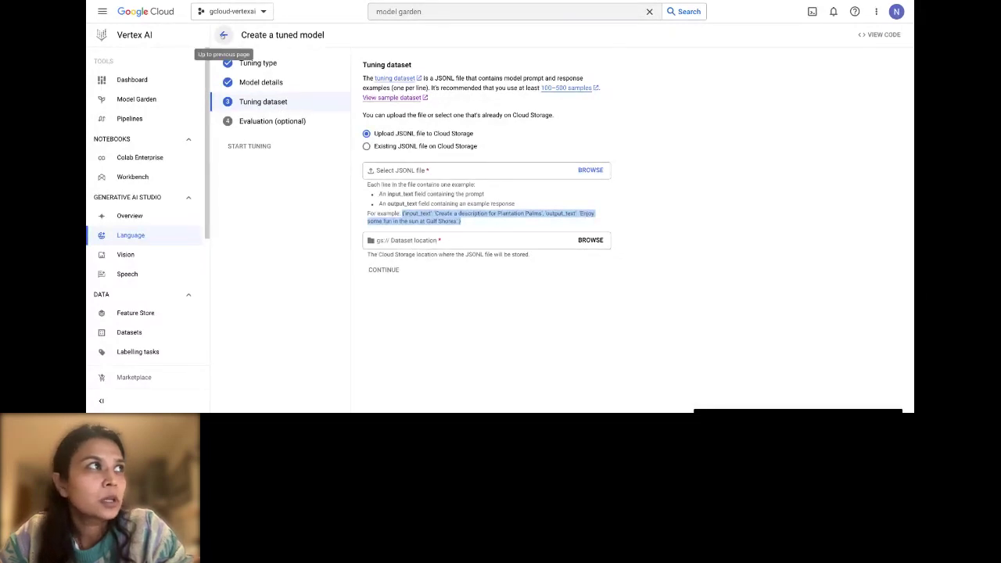
pyautogui.click(223, 35)
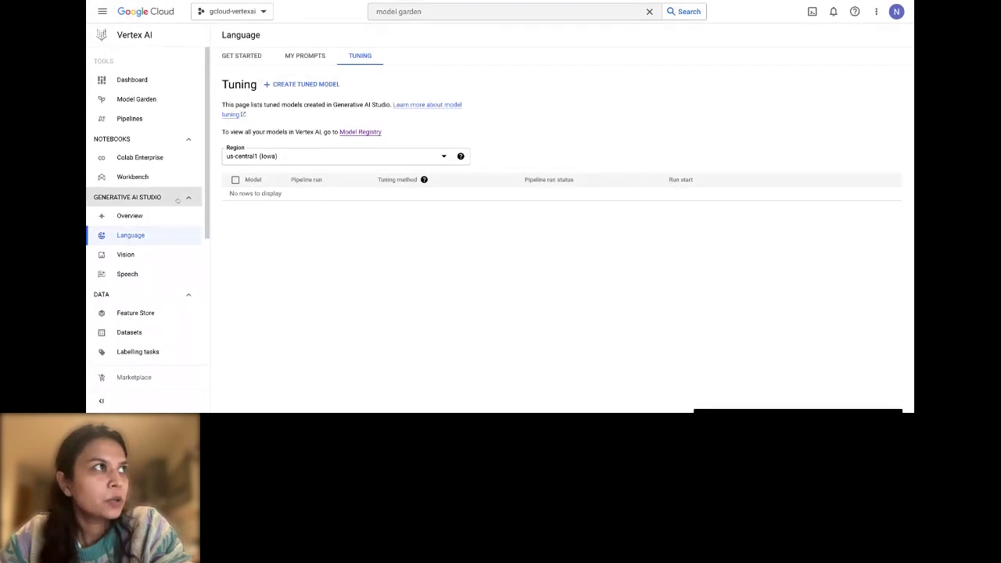
# Return to the Language start page and look through the prompt examples from Chat and Summarization down to Ideation.
pyautogui.click(135, 242)
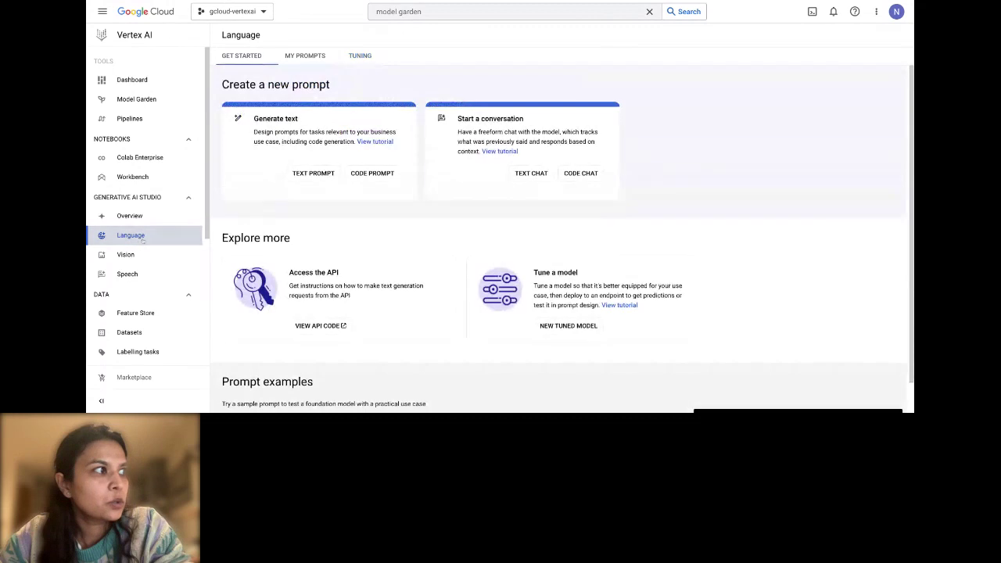
pyautogui.scroll(-2, 561, 235)
pyautogui.scroll(-8, 306, 262)
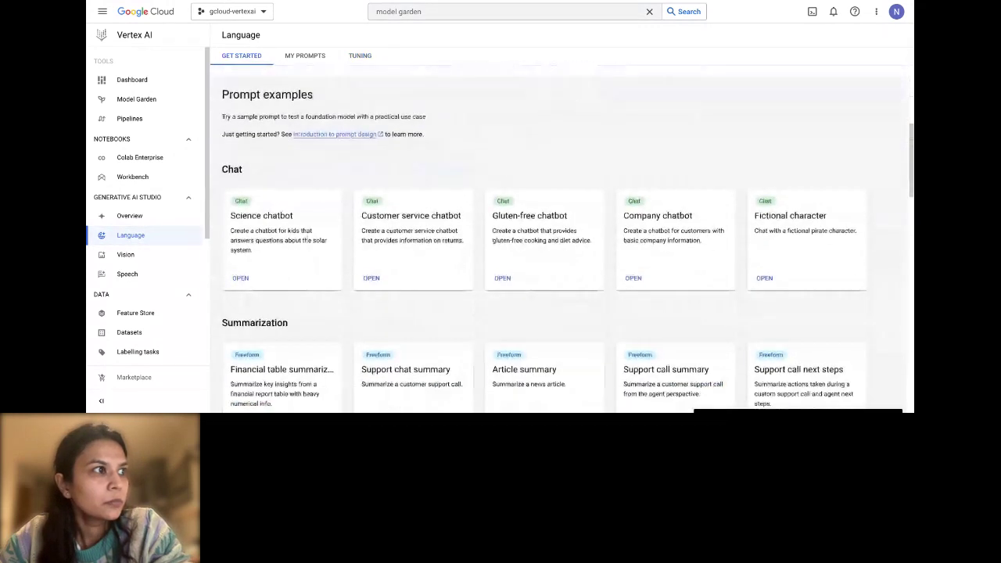
pyautogui.scroll(-1, 305, 261)
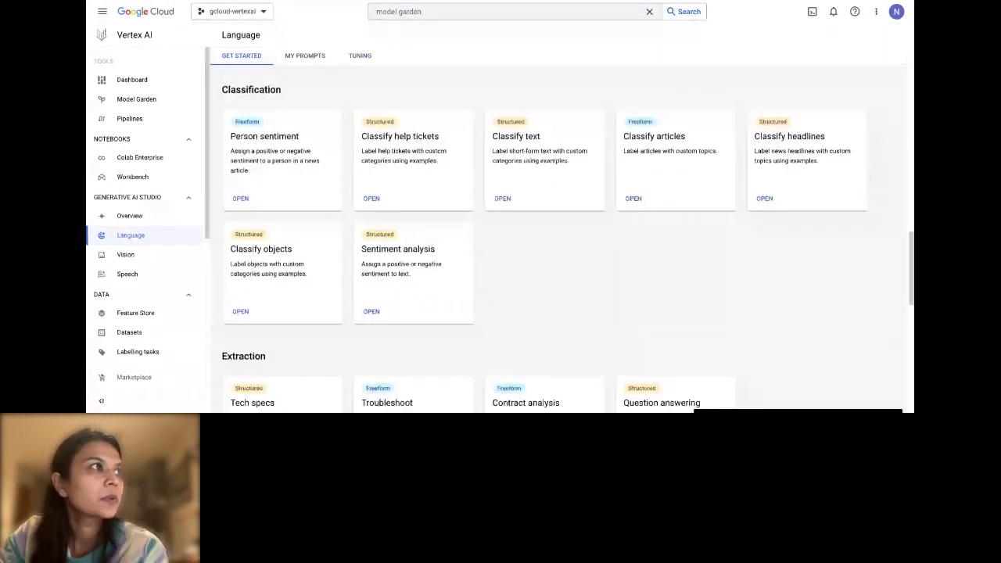
pyautogui.scroll(1, 441, 201)
pyautogui.scroll(2, 441, 201)
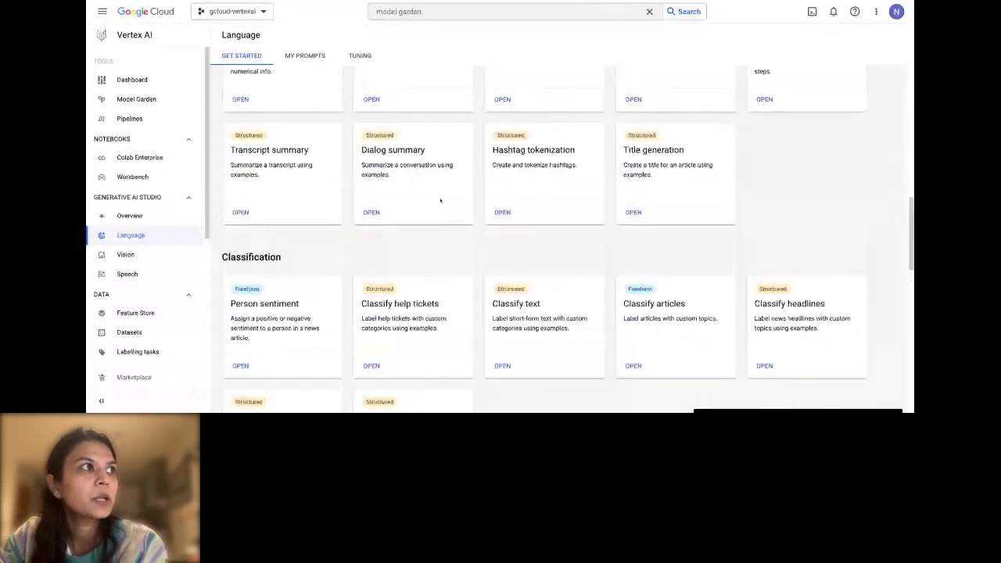
pyautogui.scroll(1, 393, 293)
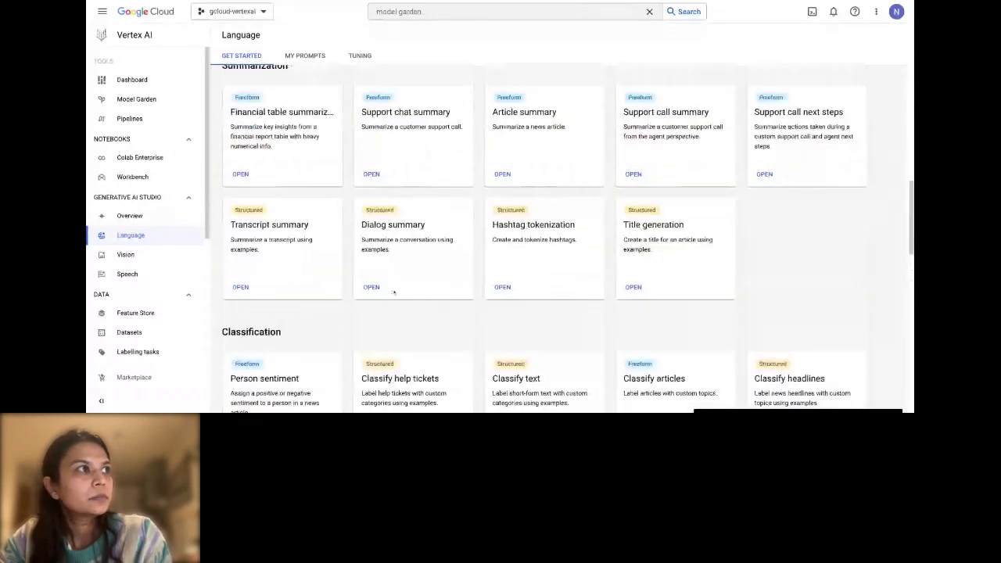
pyautogui.scroll(2, 393, 293)
pyautogui.scroll(-3, 394, 293)
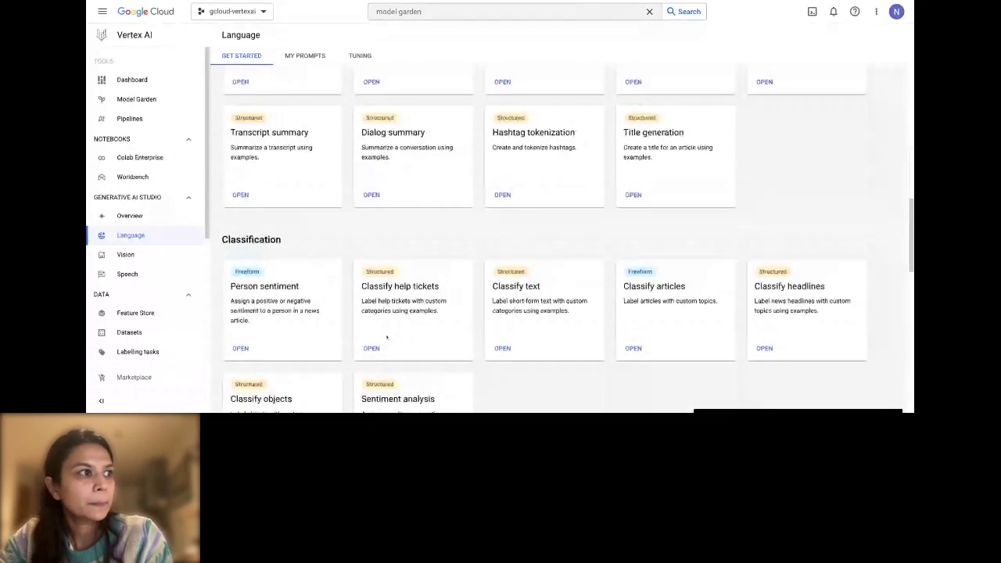
pyautogui.scroll(-5, 386, 337)
pyautogui.scroll(-1, 386, 336)
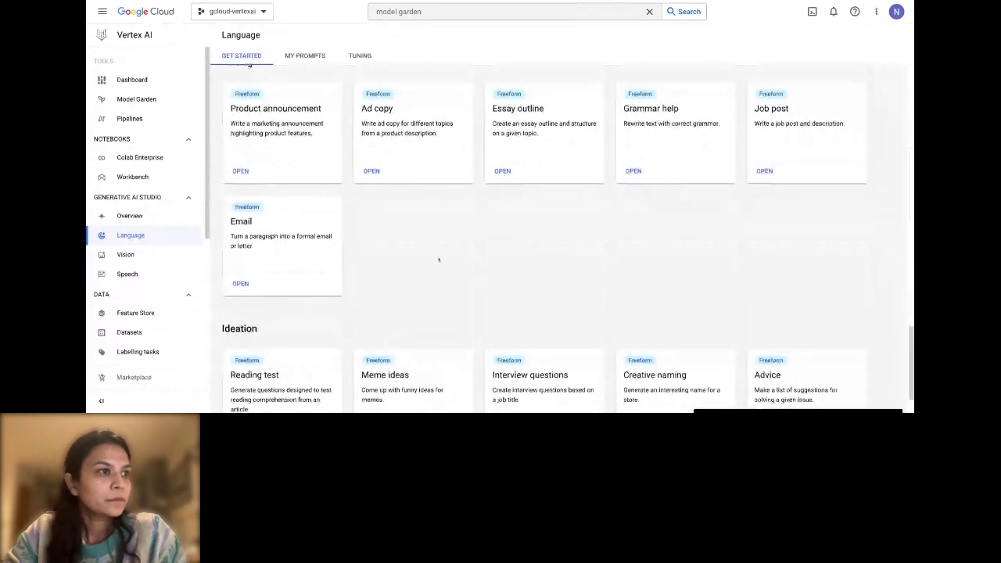
pyautogui.scroll(-1, 439, 259)
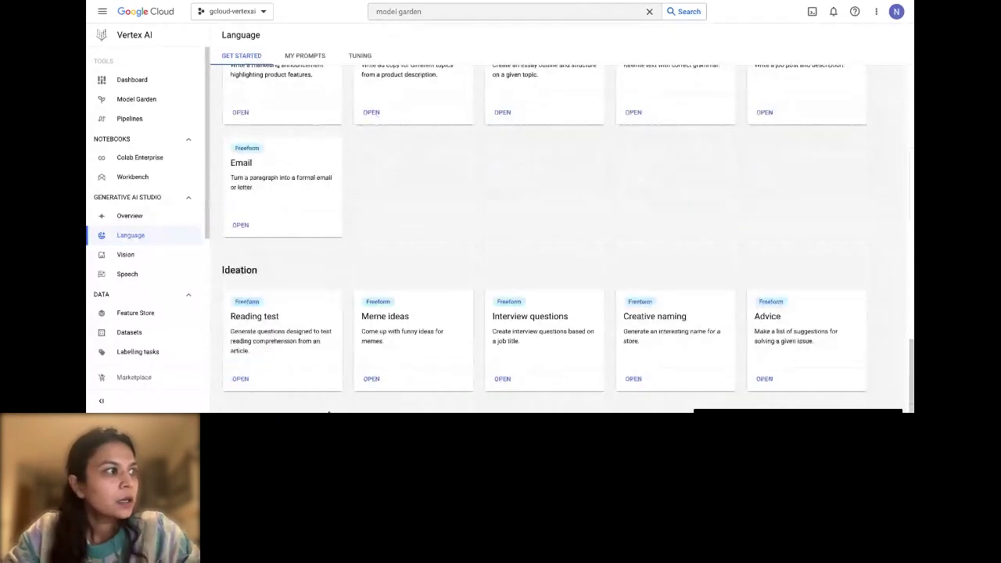